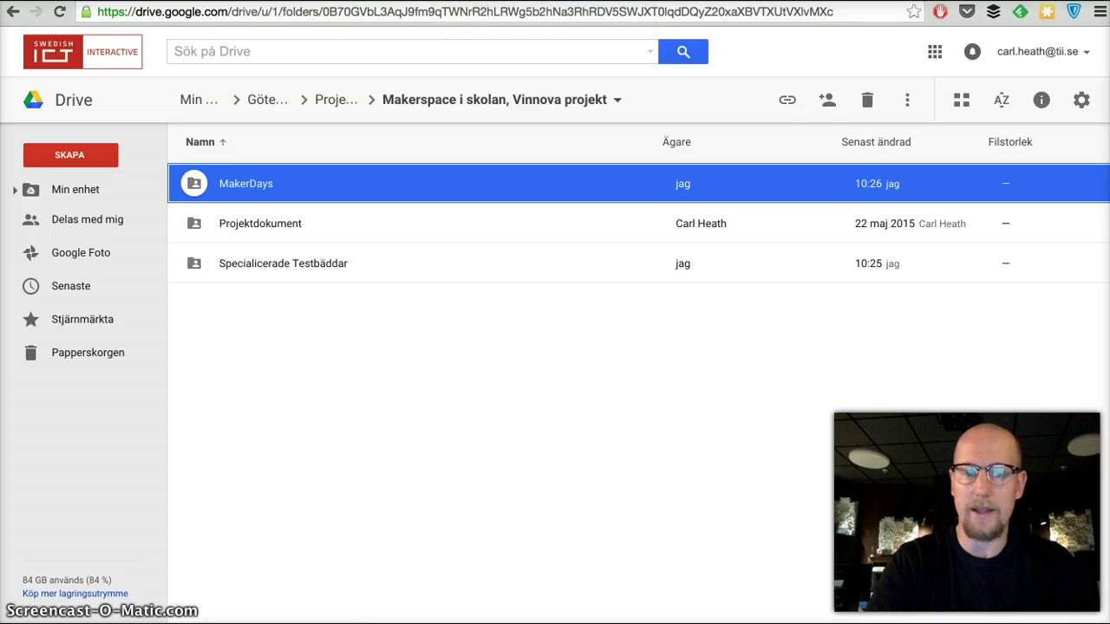
pyautogui.click(334, 101)
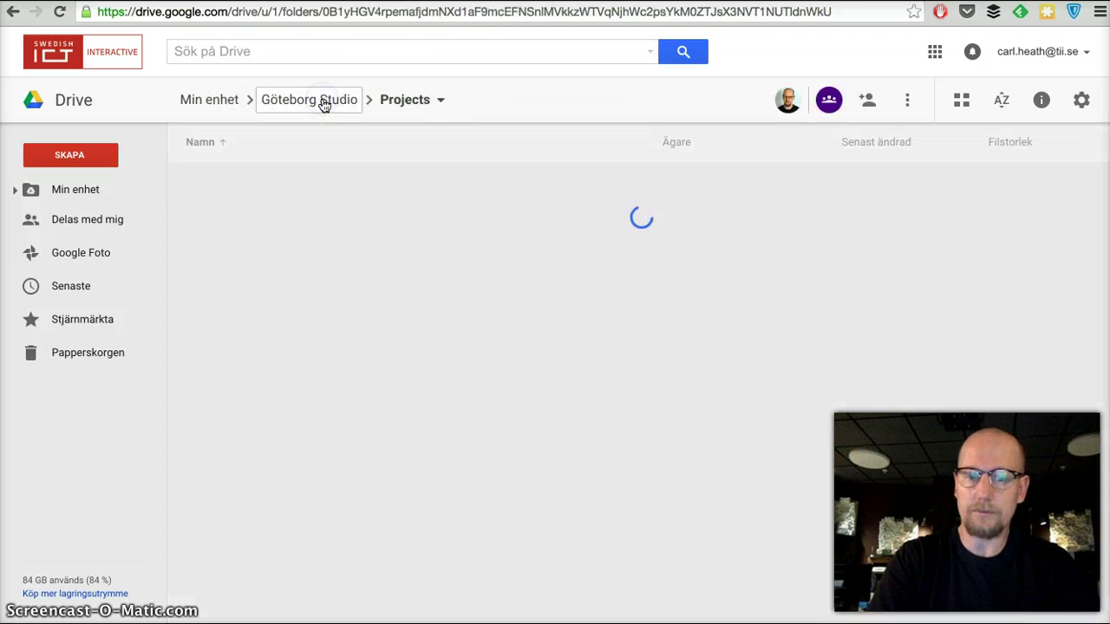
pyautogui.scroll(-2, 300, 439)
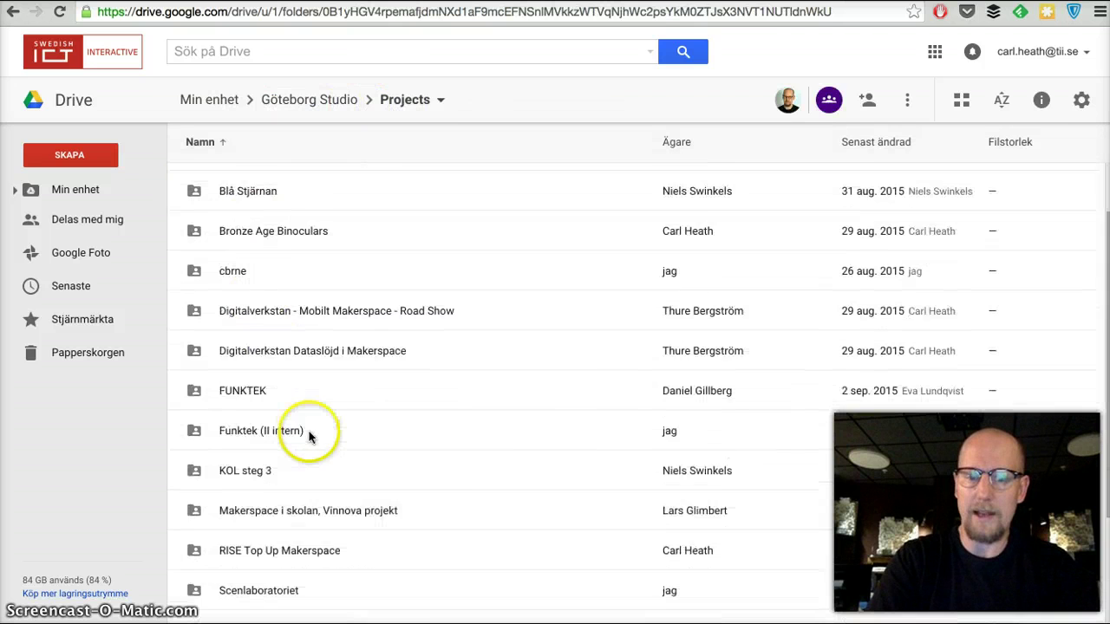
pyautogui.doubleClick(442, 491)
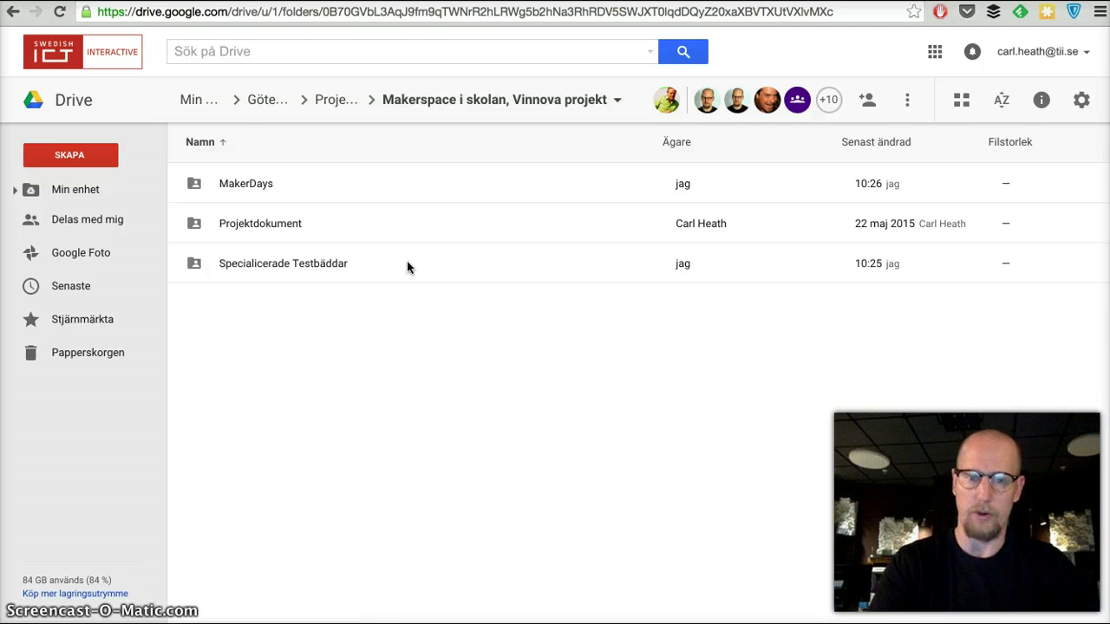
# Look inside Projektdokument, return to the Makerspace folder, then open 'Specialicerade Testbäddar'.
pyautogui.doubleClick(386, 227)
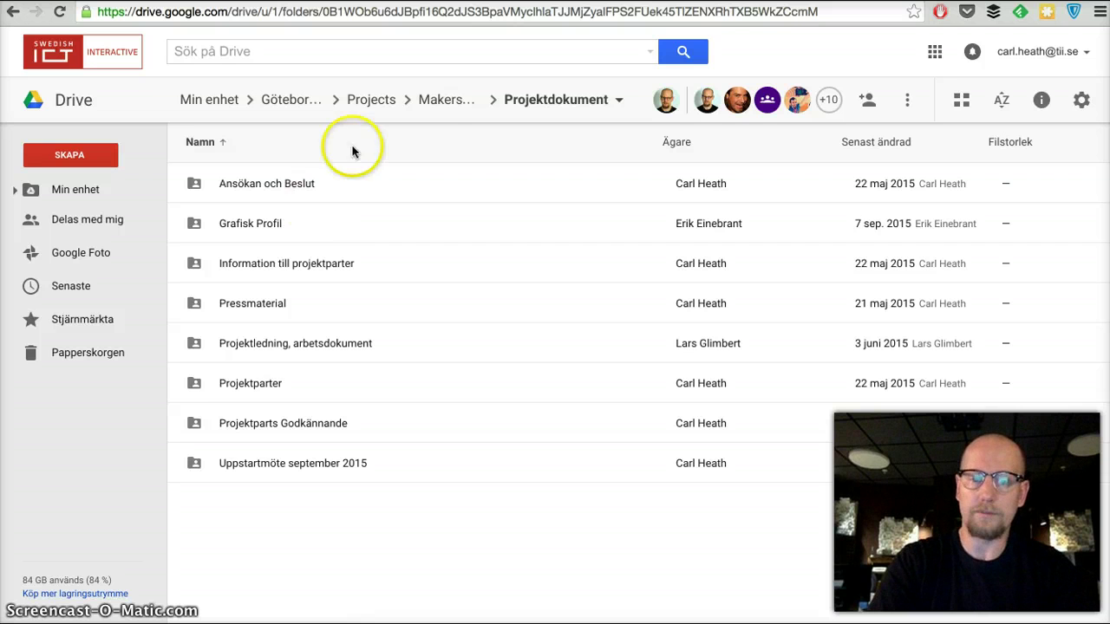
pyautogui.click(440, 98)
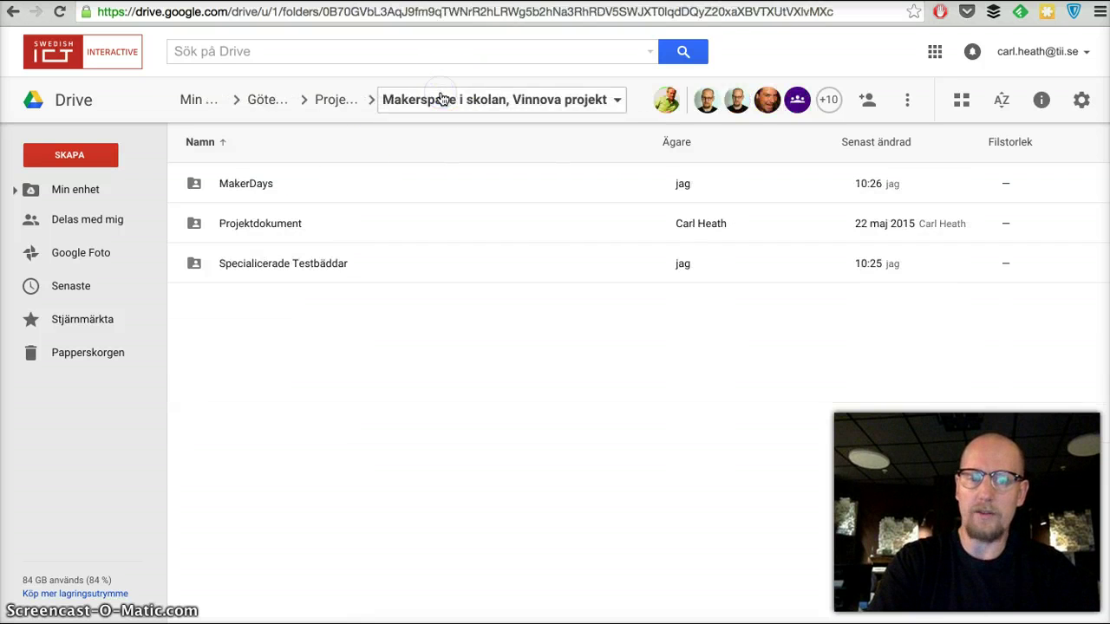
pyautogui.doubleClick(398, 263)
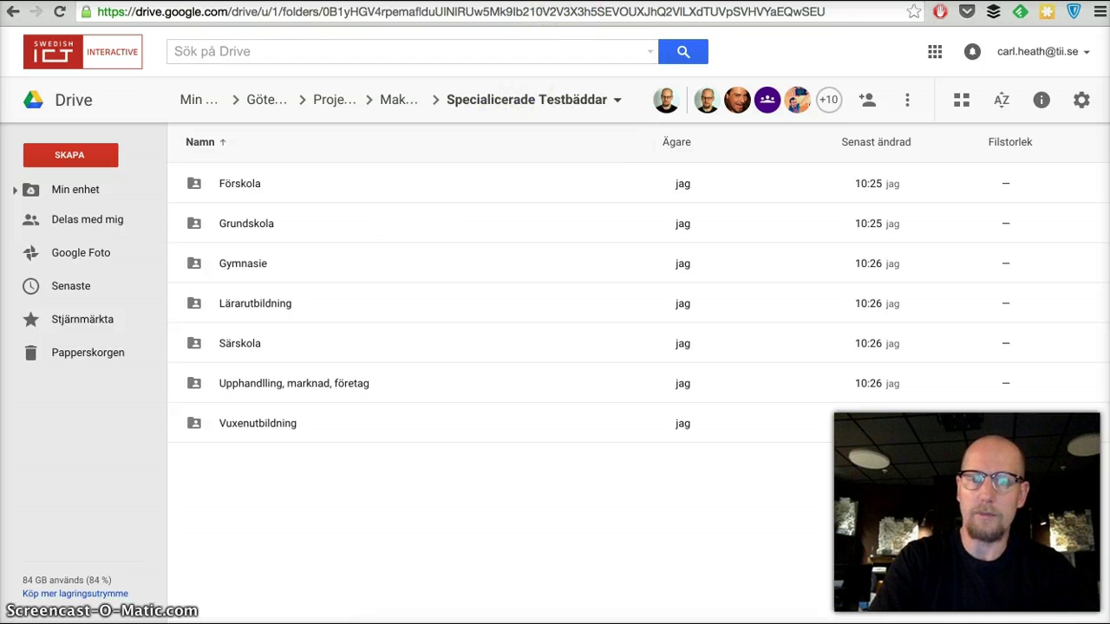
# Switch to Trello and scroll to the Makerskola team to open the Grundskola board.
pyautogui.hotkey('ctrl', 'Tab')
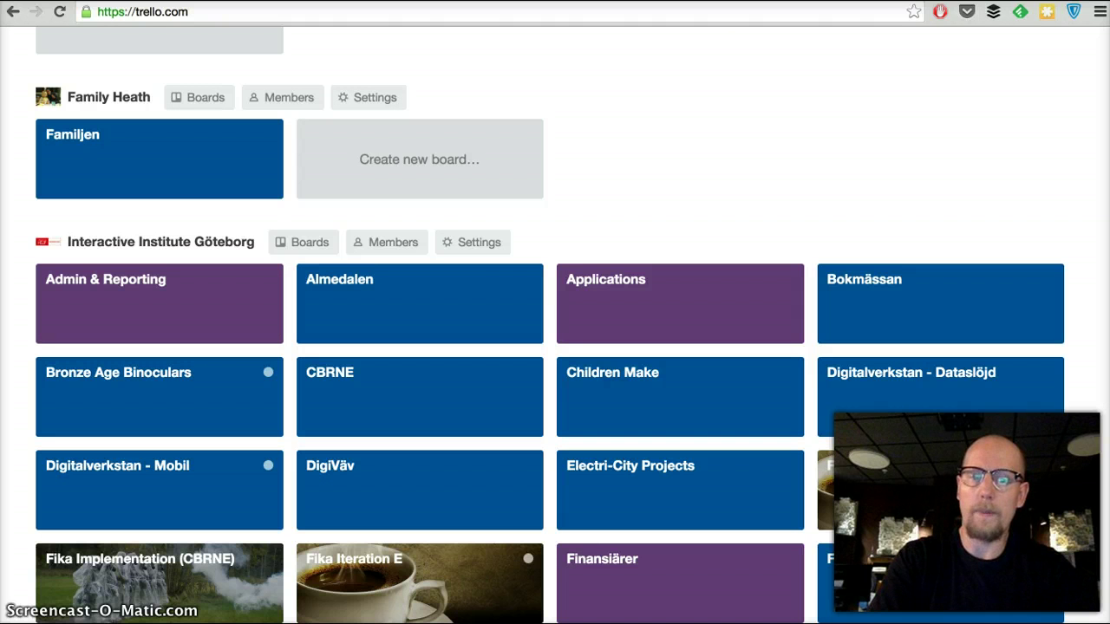
pyautogui.scroll(-6, 572, 181)
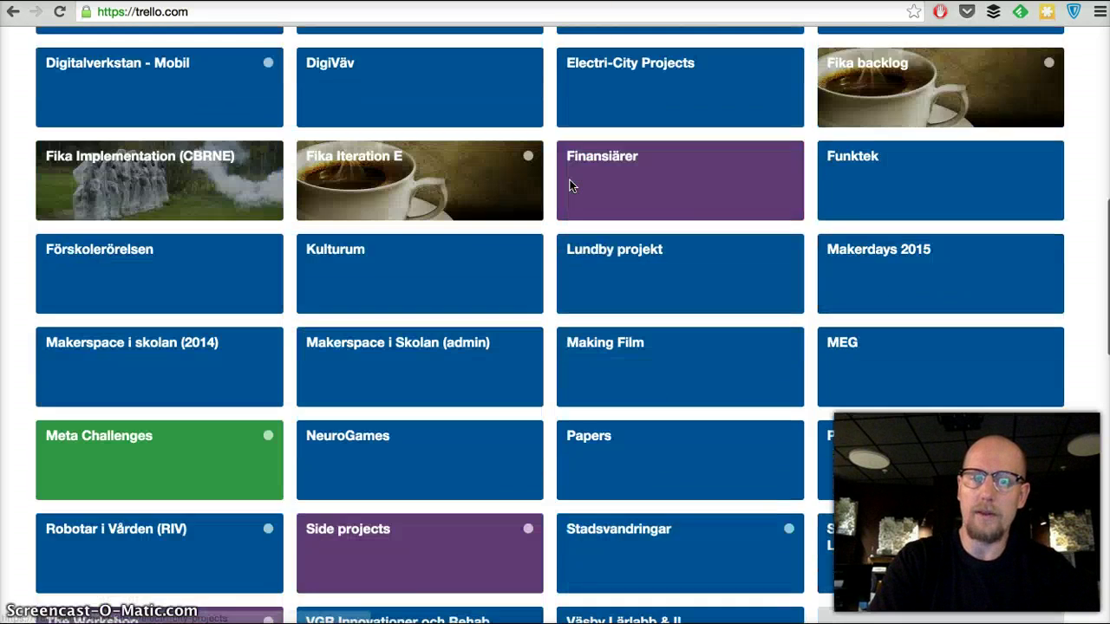
pyautogui.scroll(-5, 570, 186)
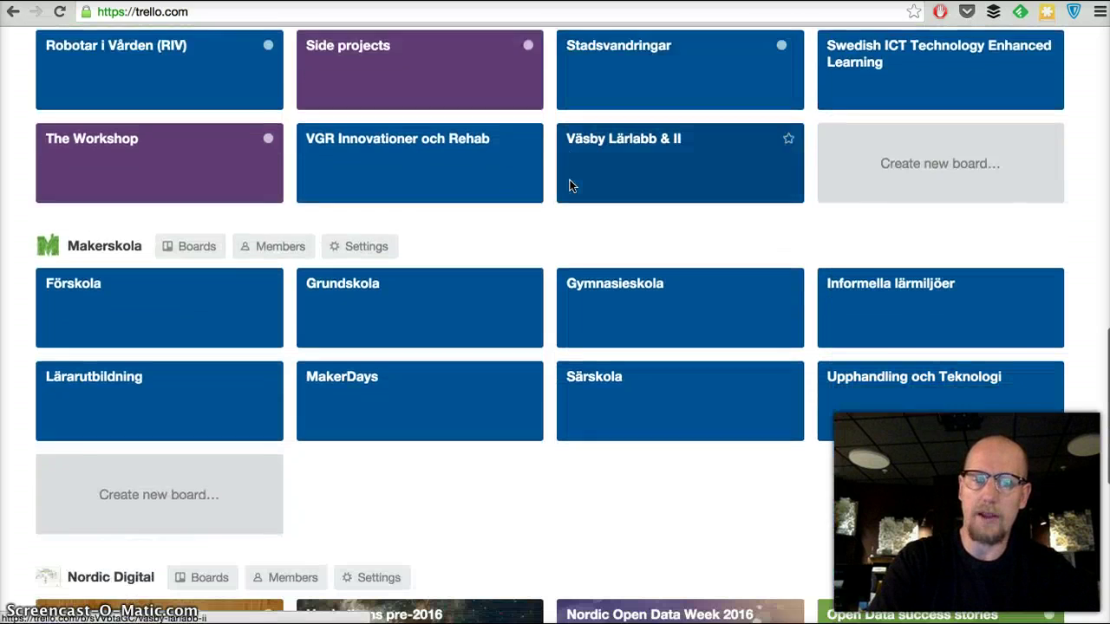
pyautogui.scroll(-1, 570, 185)
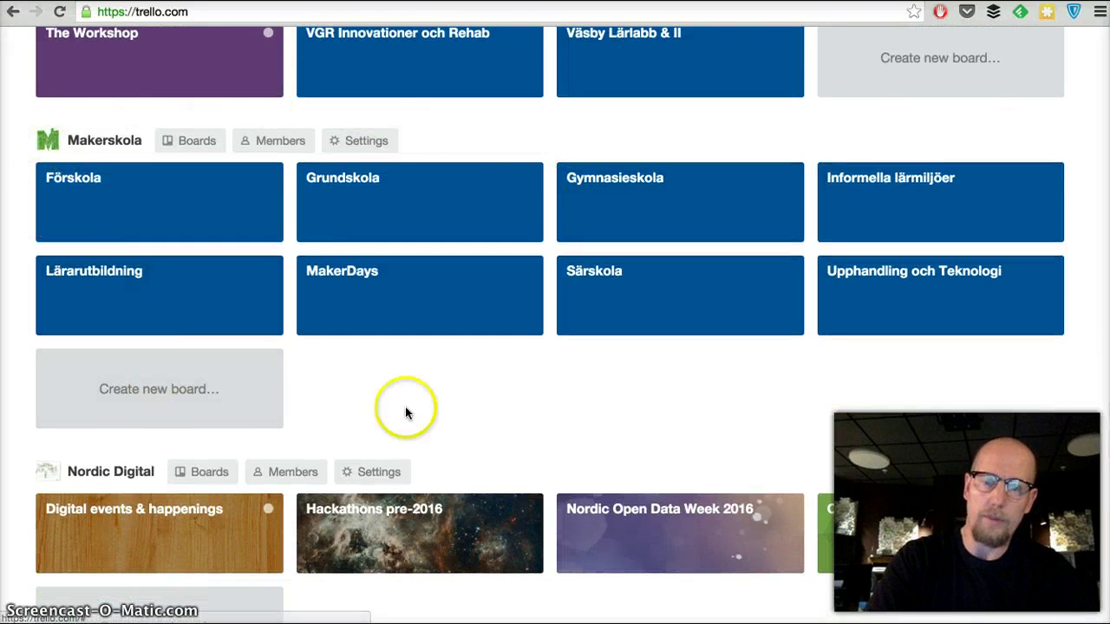
pyautogui.scroll(-1, 706, 397)
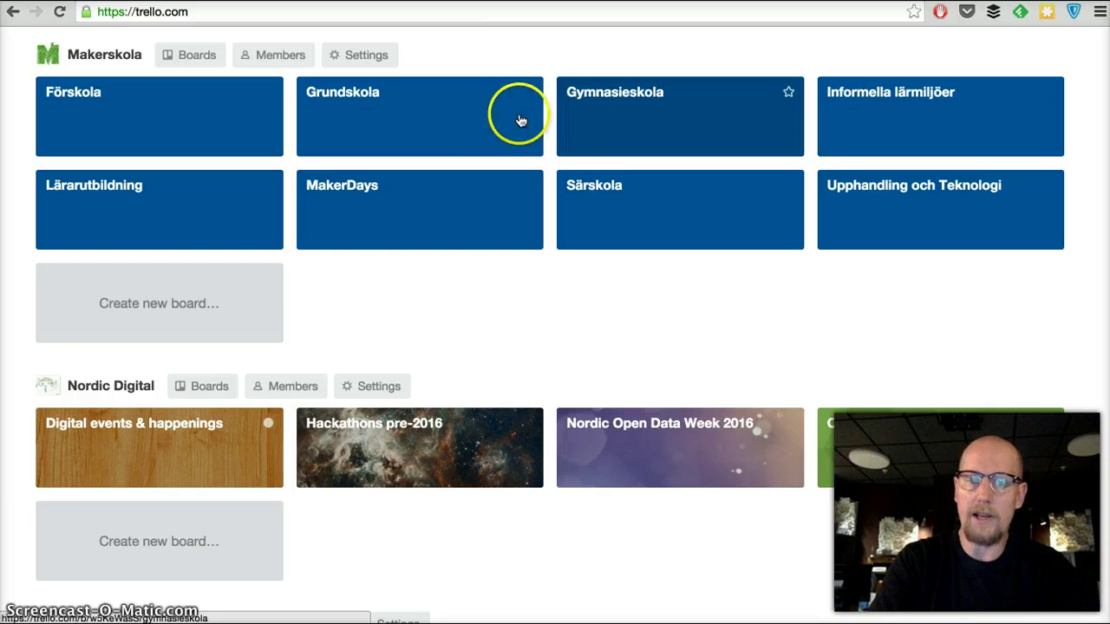
pyautogui.click(420, 121)
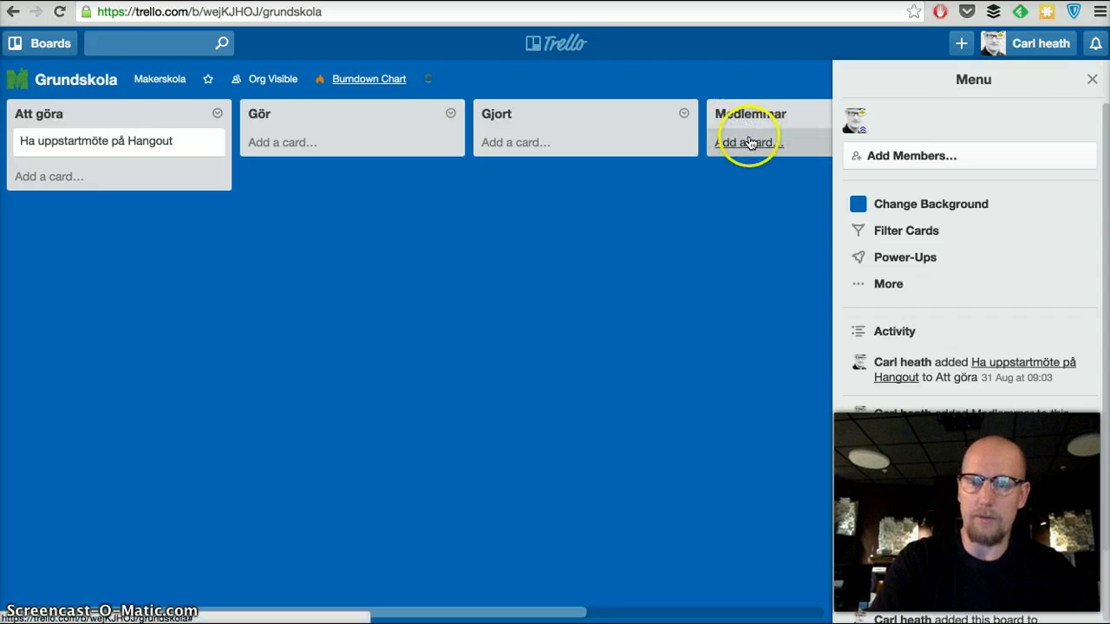
# Close the board's Menu sidebar so all four lists are fully visible.
pyautogui.click(1091, 79)
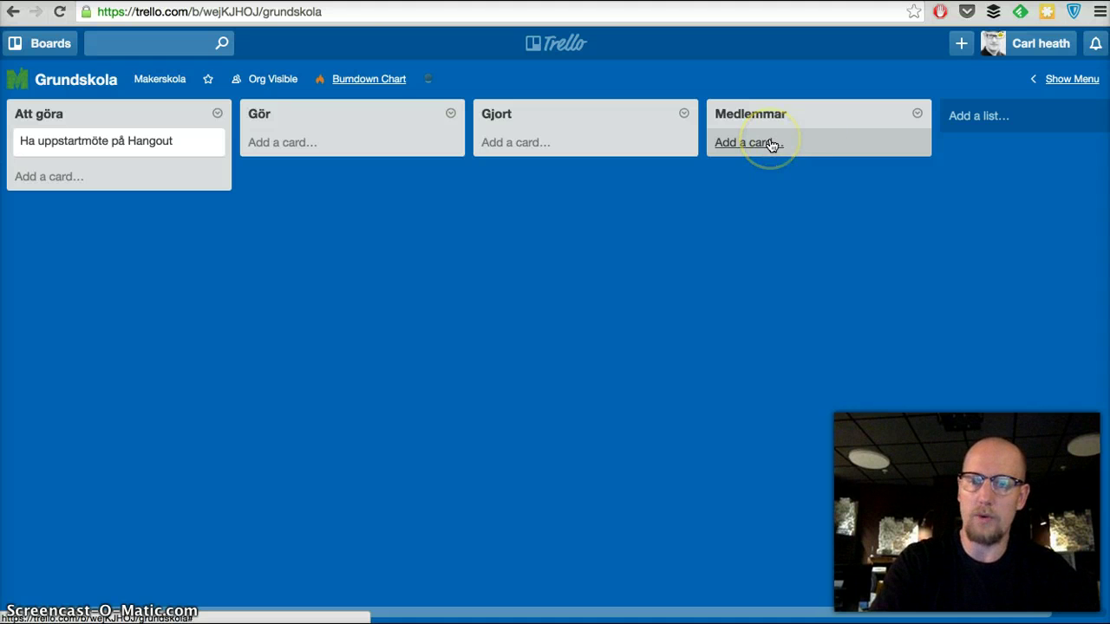
# Add a card to the Medlemmar list with the member's full name and organisation.
pyautogui.click(730, 144)
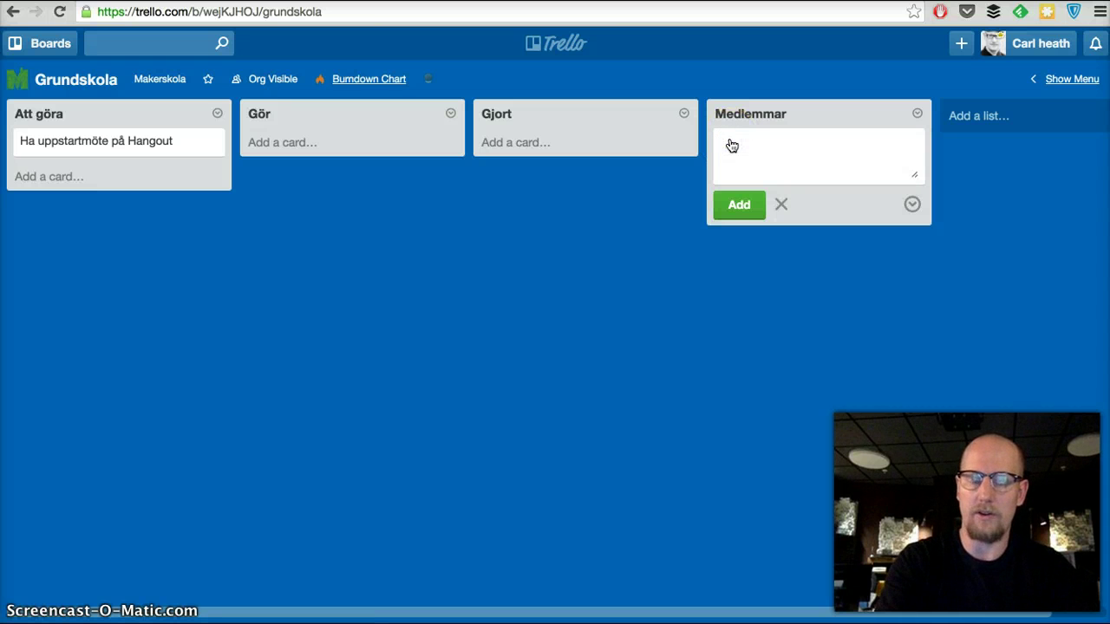
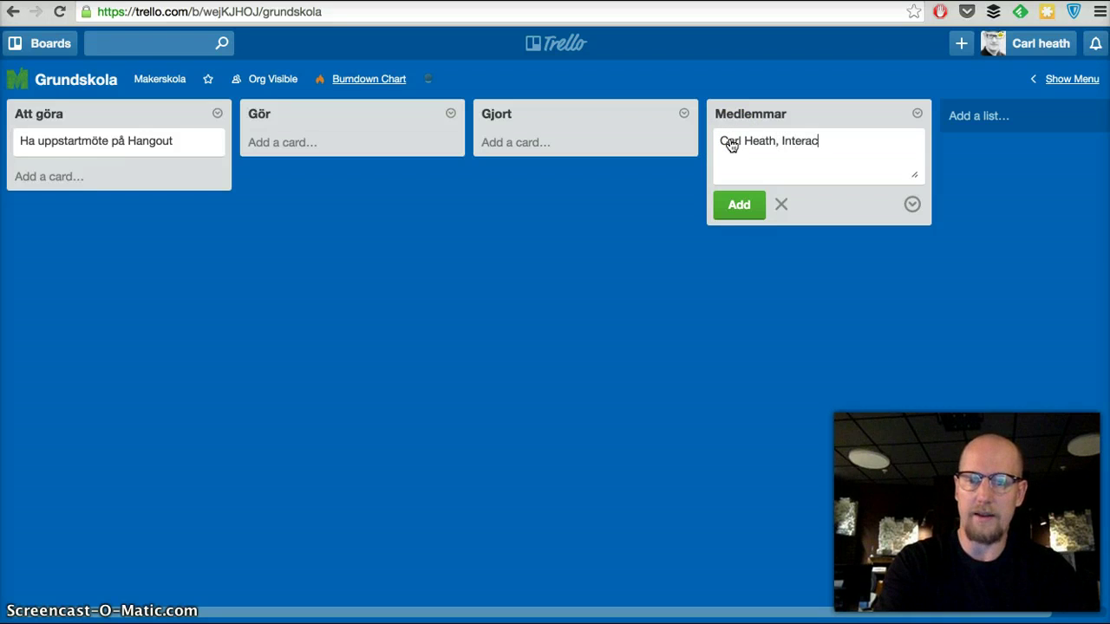
pyautogui.write('tive Institute')
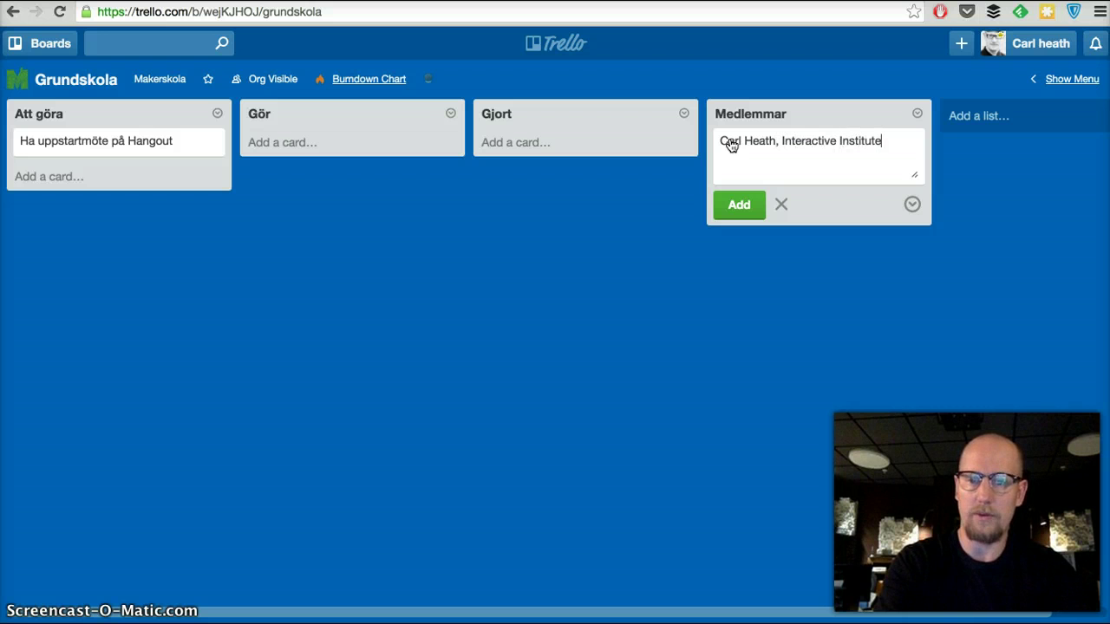
pyautogui.press('Return')
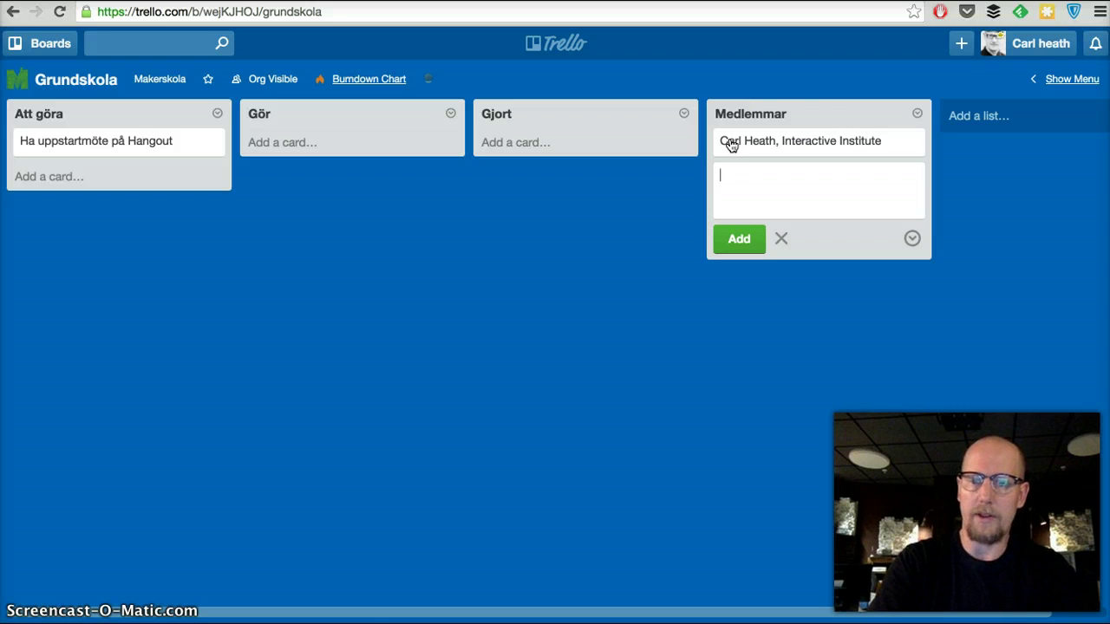
# Assign the board member to that new Medlemmar card.
pyautogui.click(802, 141)
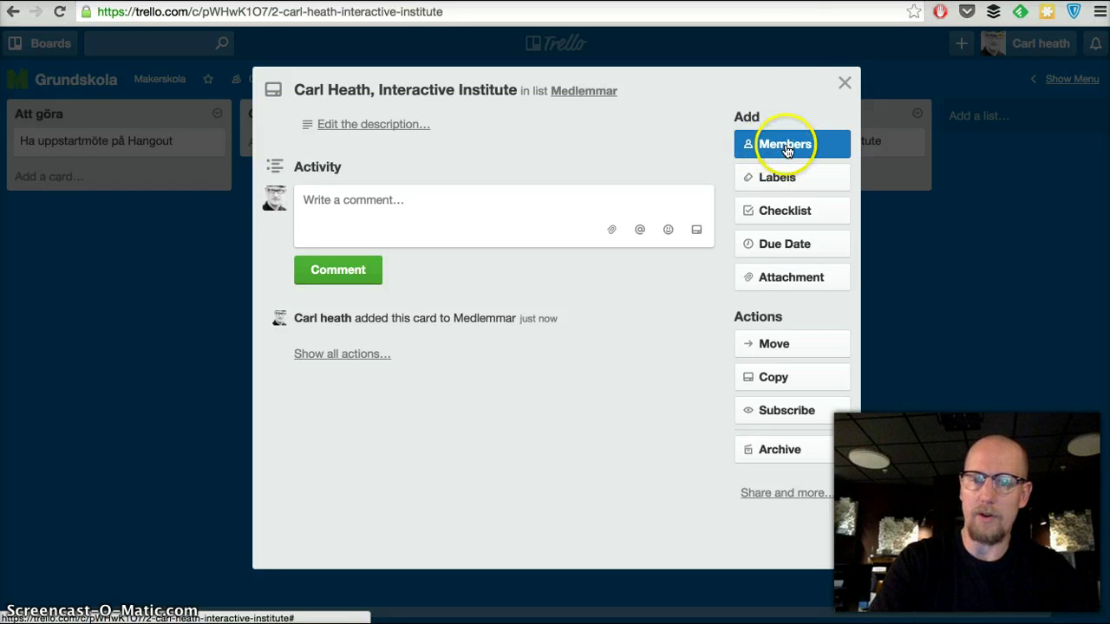
pyautogui.click(786, 148)
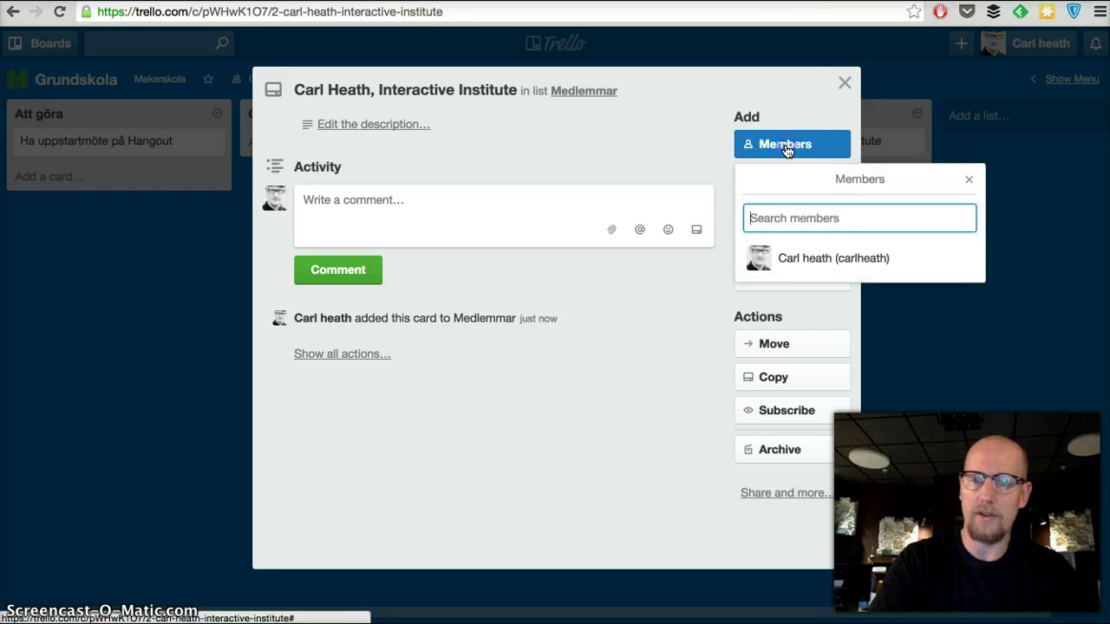
pyautogui.click(762, 262)
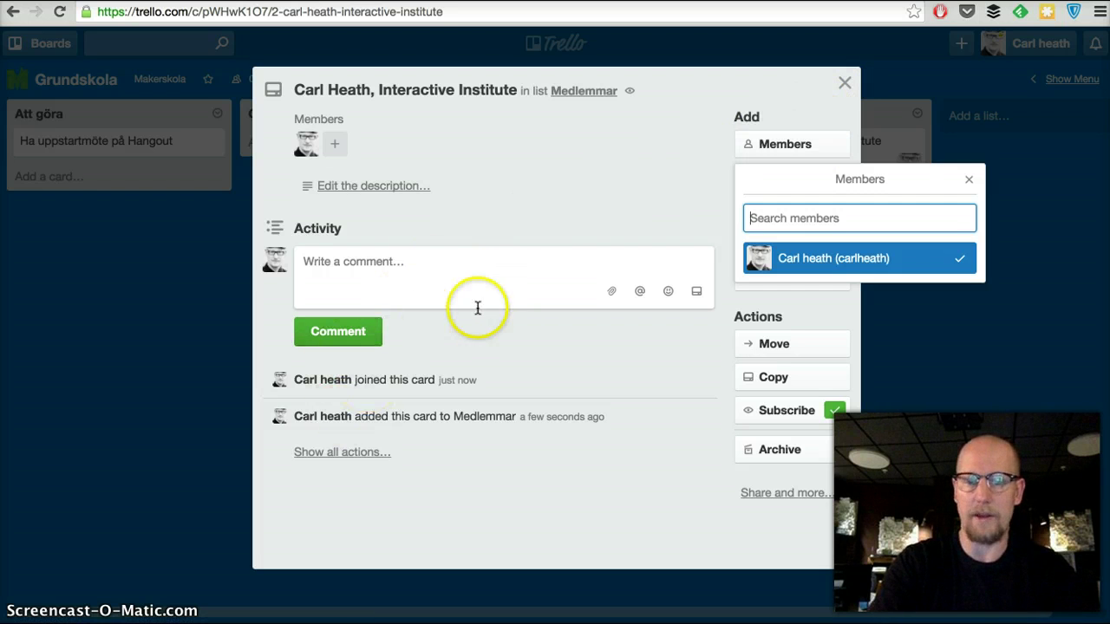
pyautogui.click(844, 83)
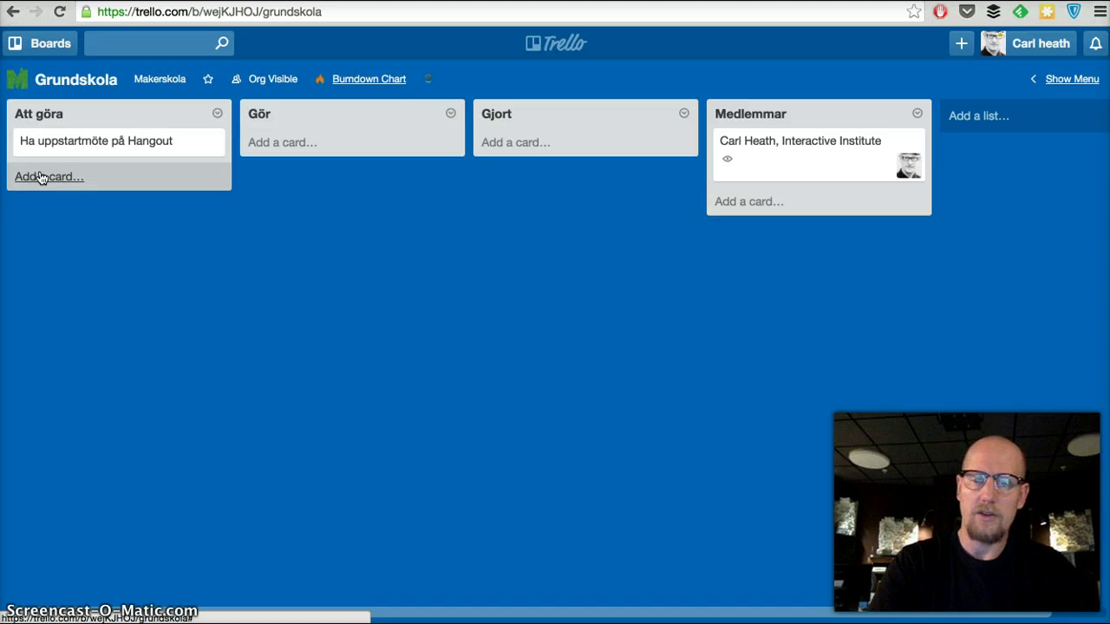
# Create the card 'Experiment med Codebug' in the Att göra list.
pyautogui.click(40, 178)
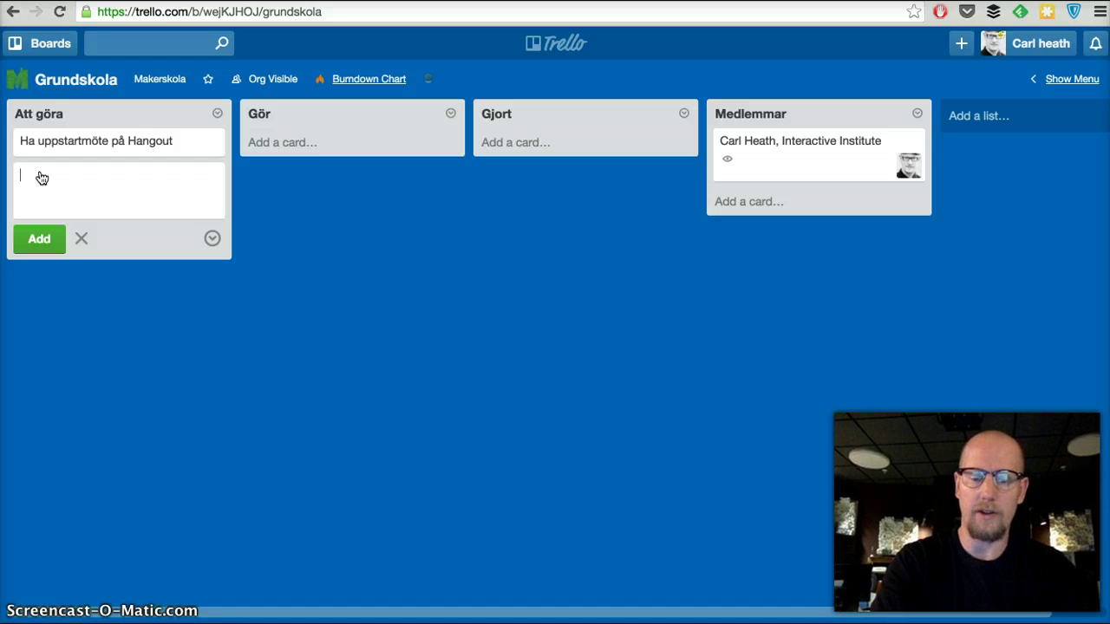
pyautogui.write('Exper')
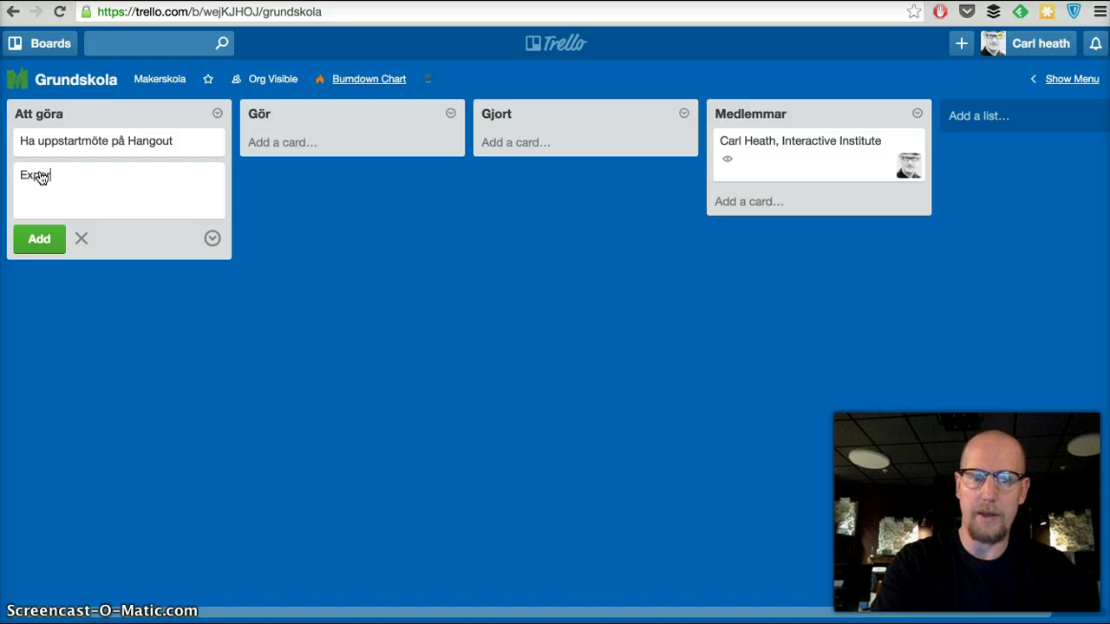
pyautogui.write('iment med Codebug')
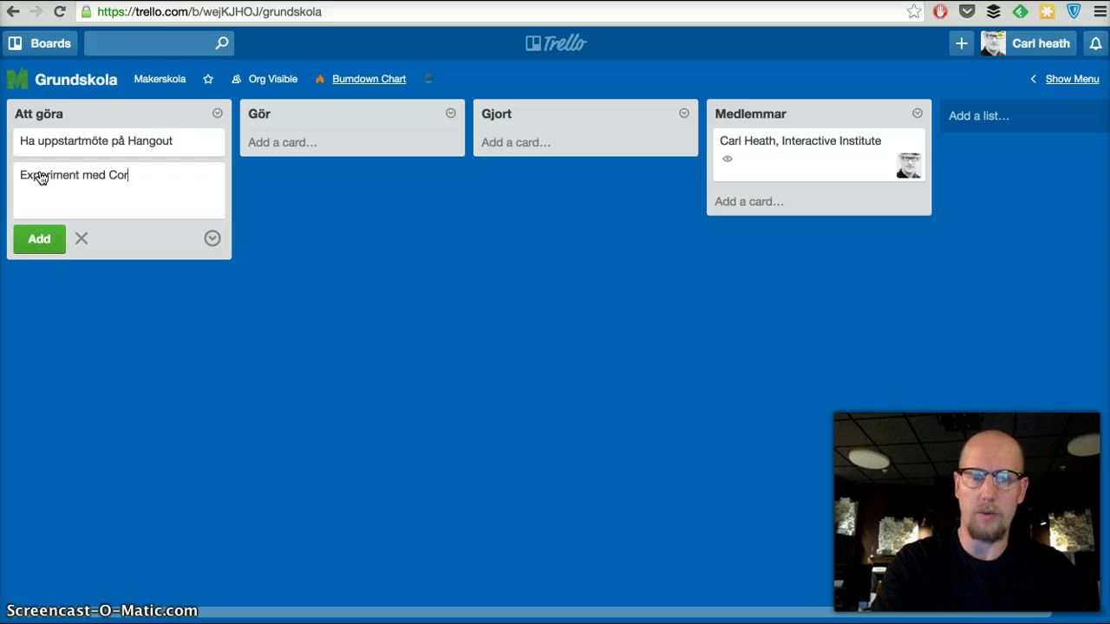
pyautogui.press('Return')
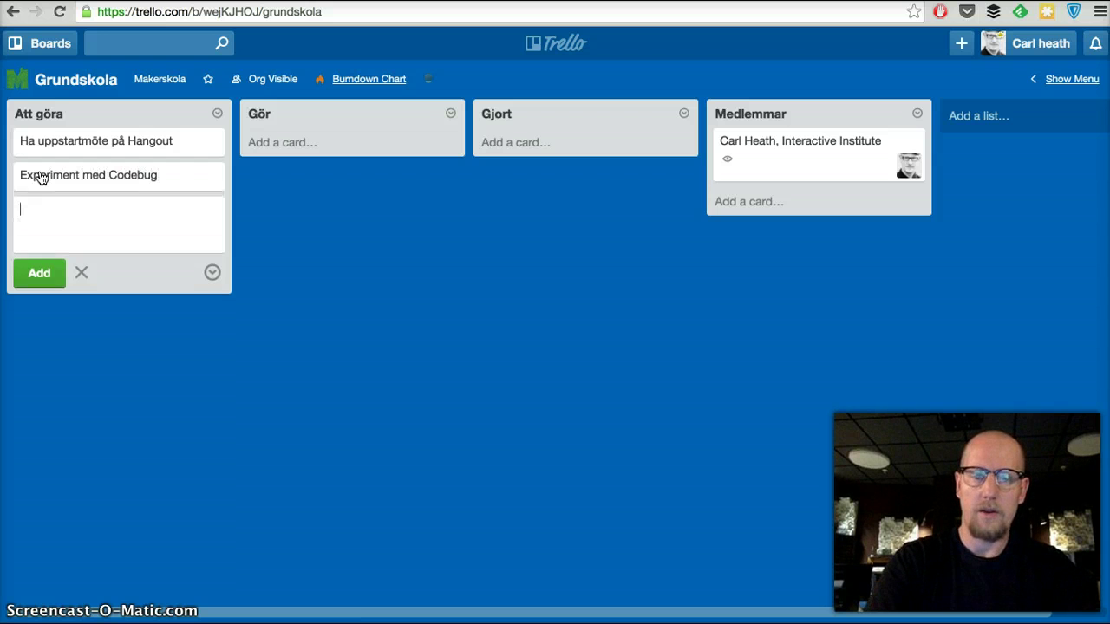
# Add yourself as a member of the 'Experiment med Codebug' card.
pyautogui.click(89, 174)
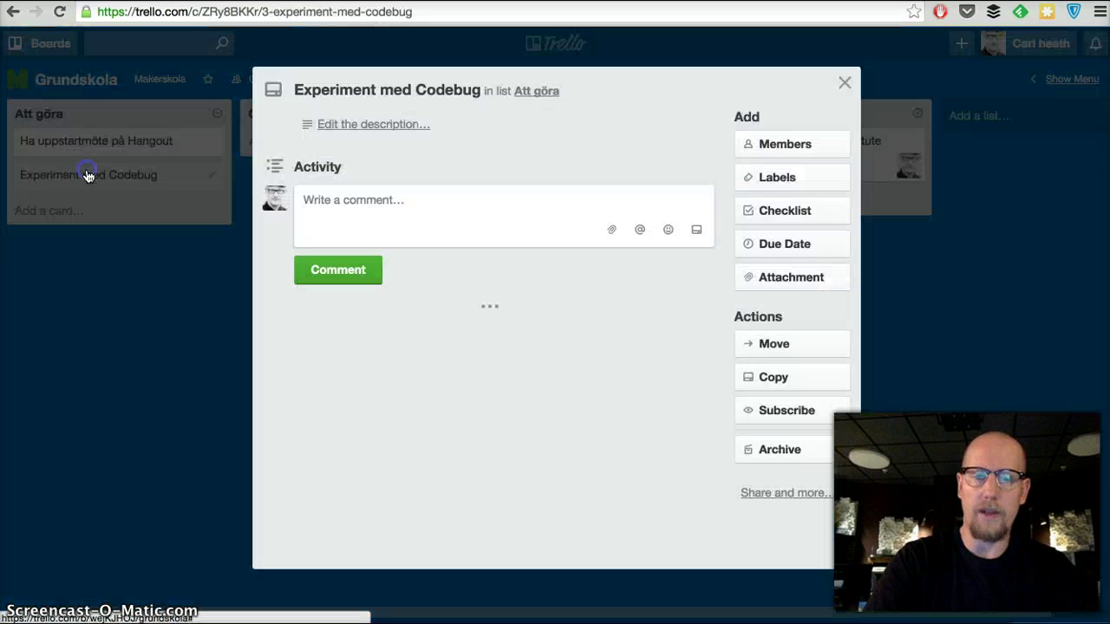
pyautogui.click(771, 151)
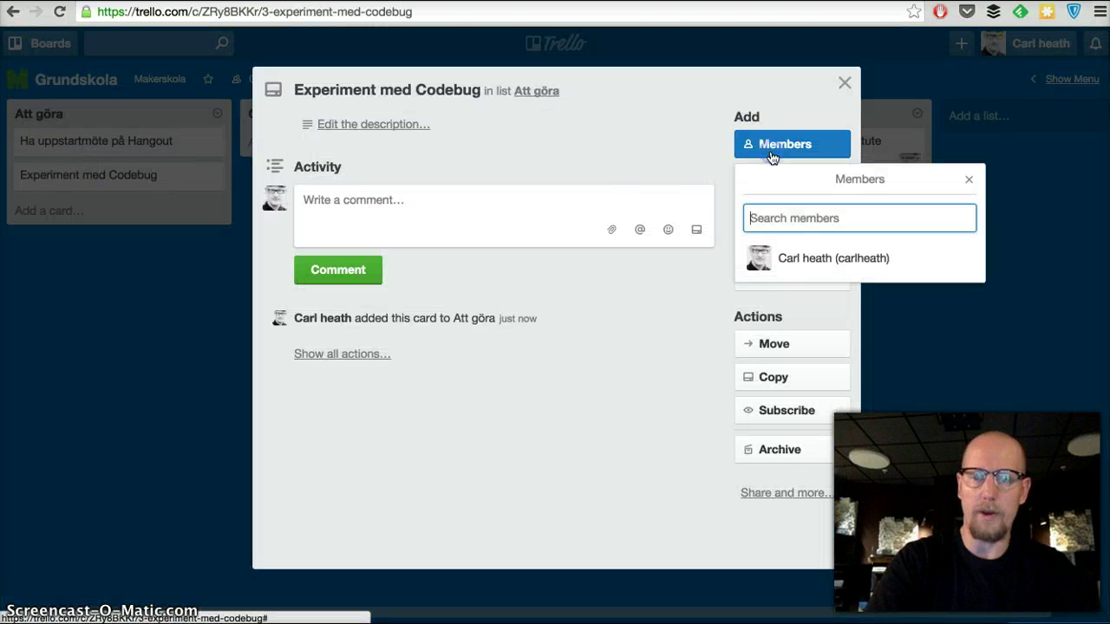
pyautogui.click(753, 271)
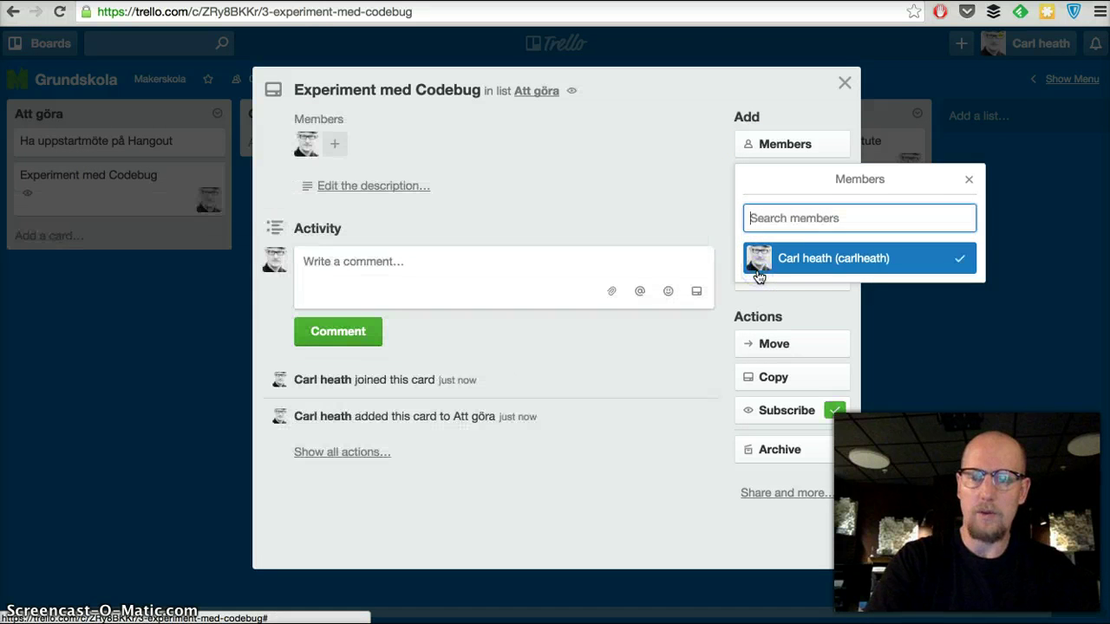
pyautogui.click(969, 178)
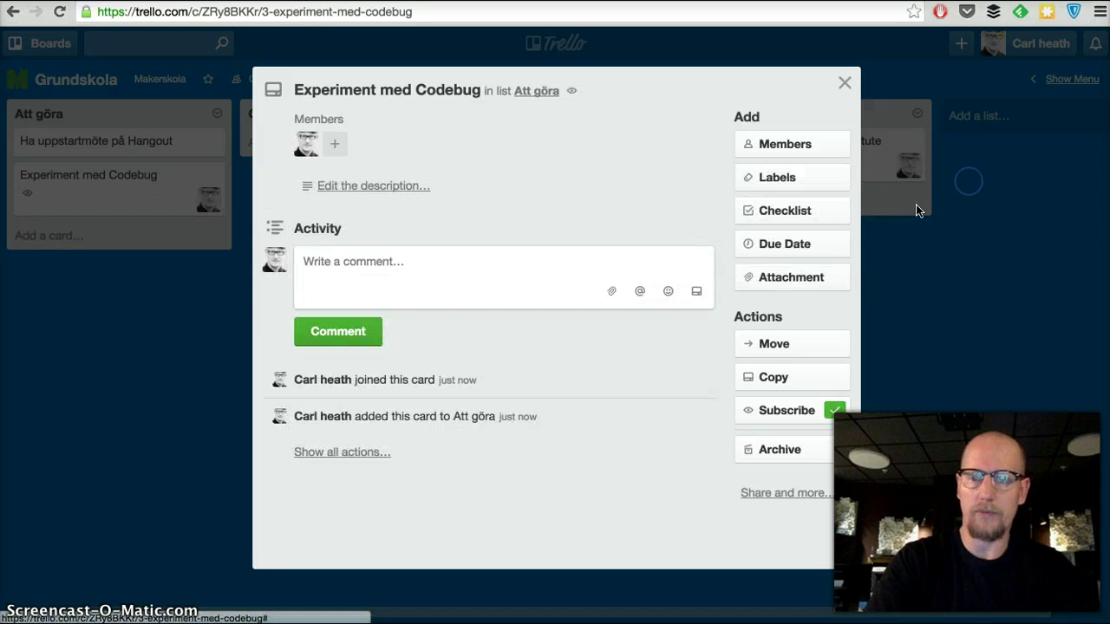
# Set the card's due date to 30 September 2015 at 12:00 and save it.
pyautogui.click(794, 244)
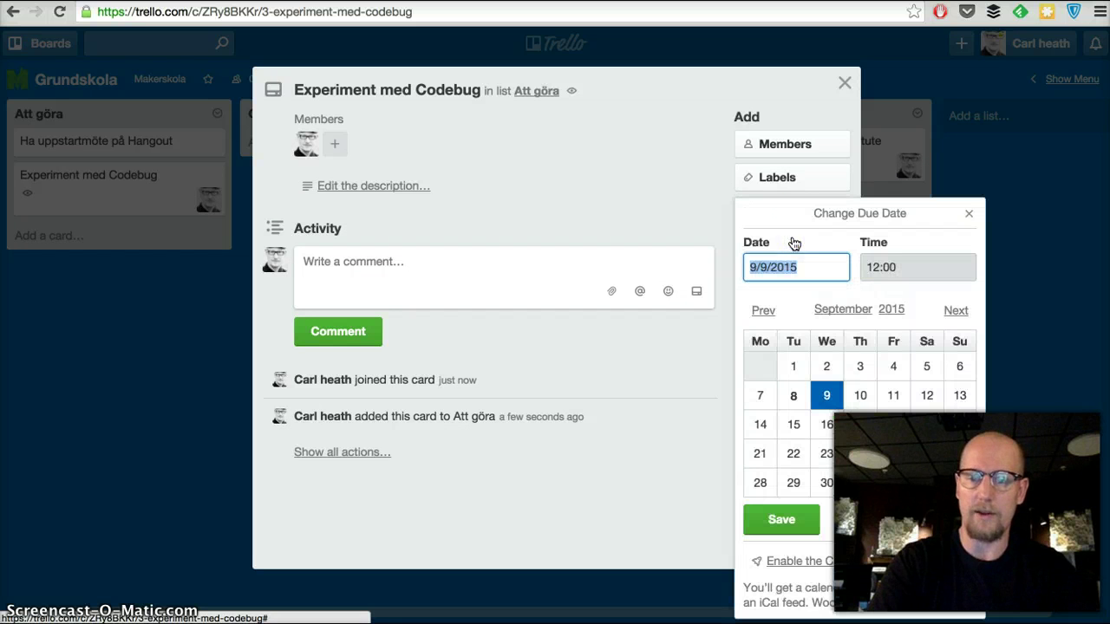
pyautogui.click(829, 487)
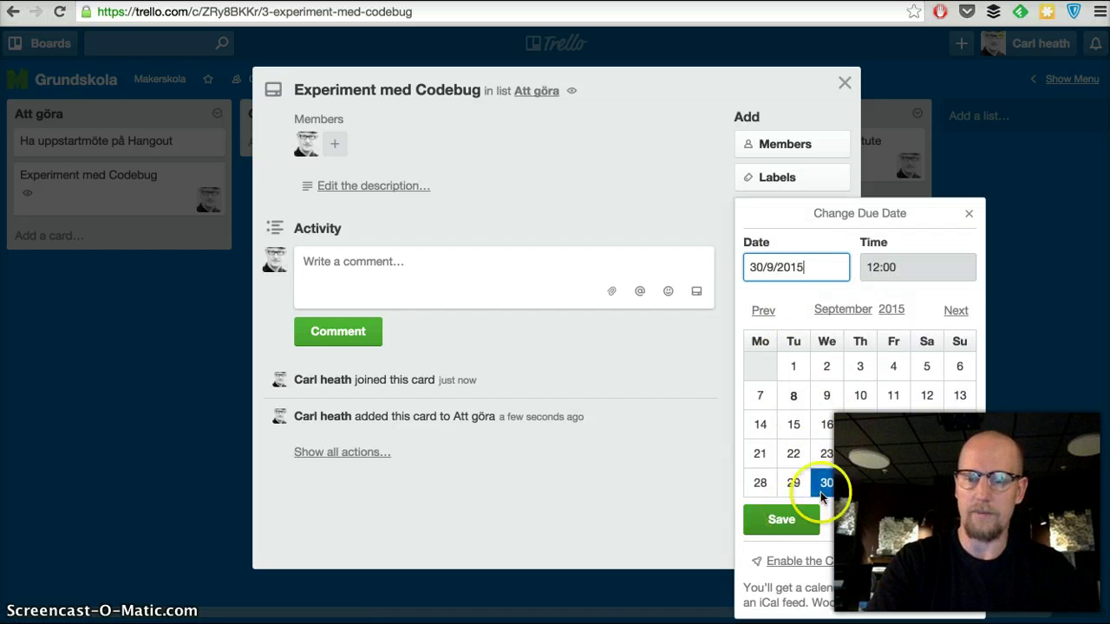
pyautogui.click(783, 522)
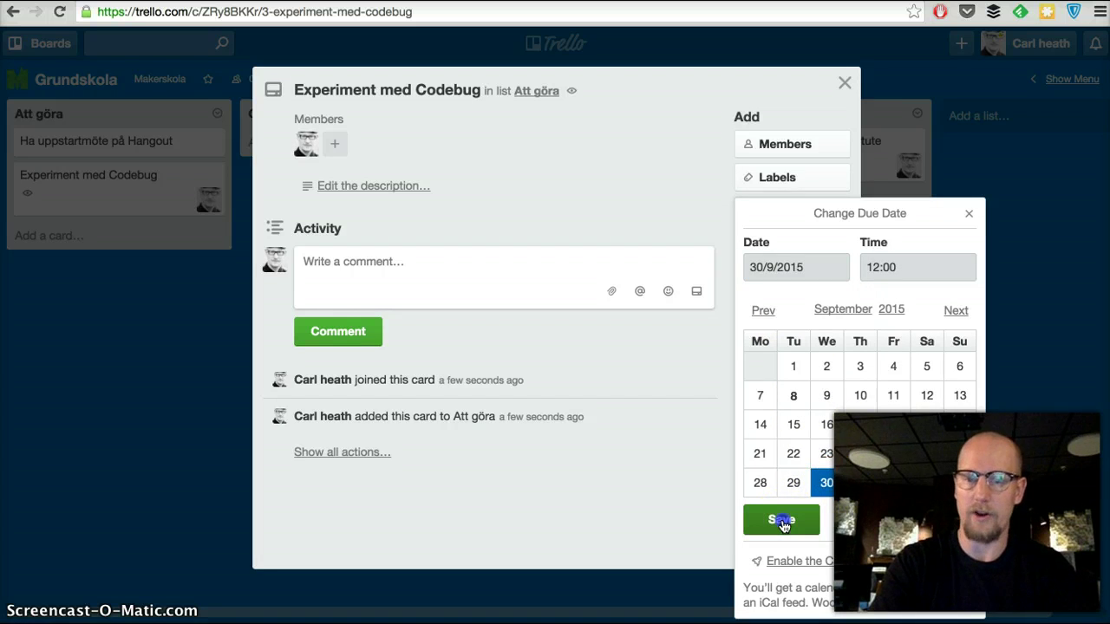
pyautogui.click(783, 522)
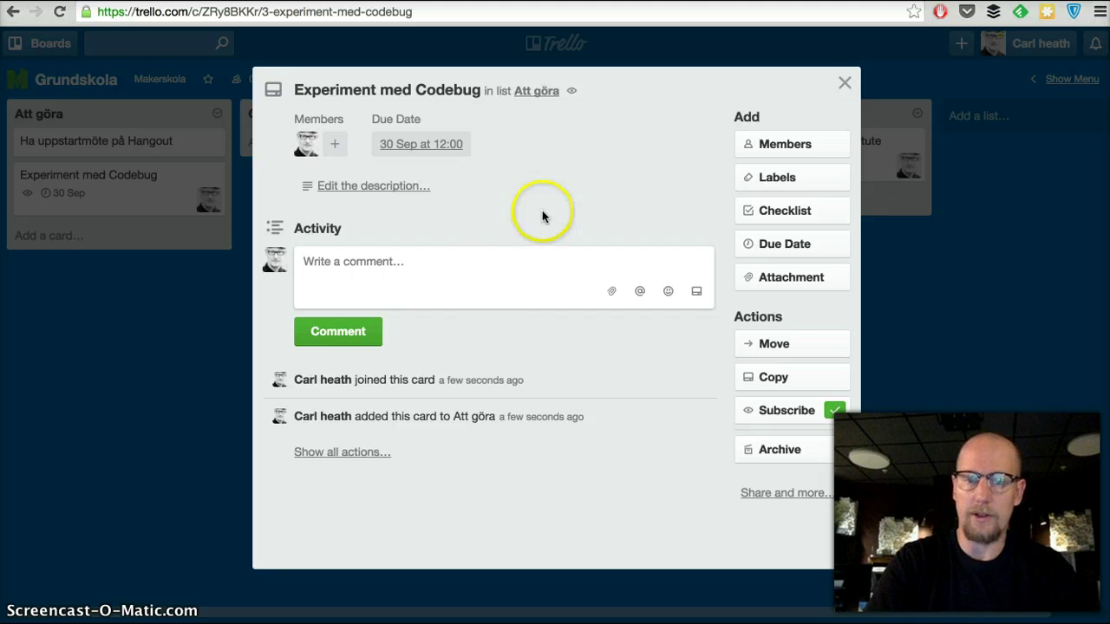
pyautogui.click(844, 82)
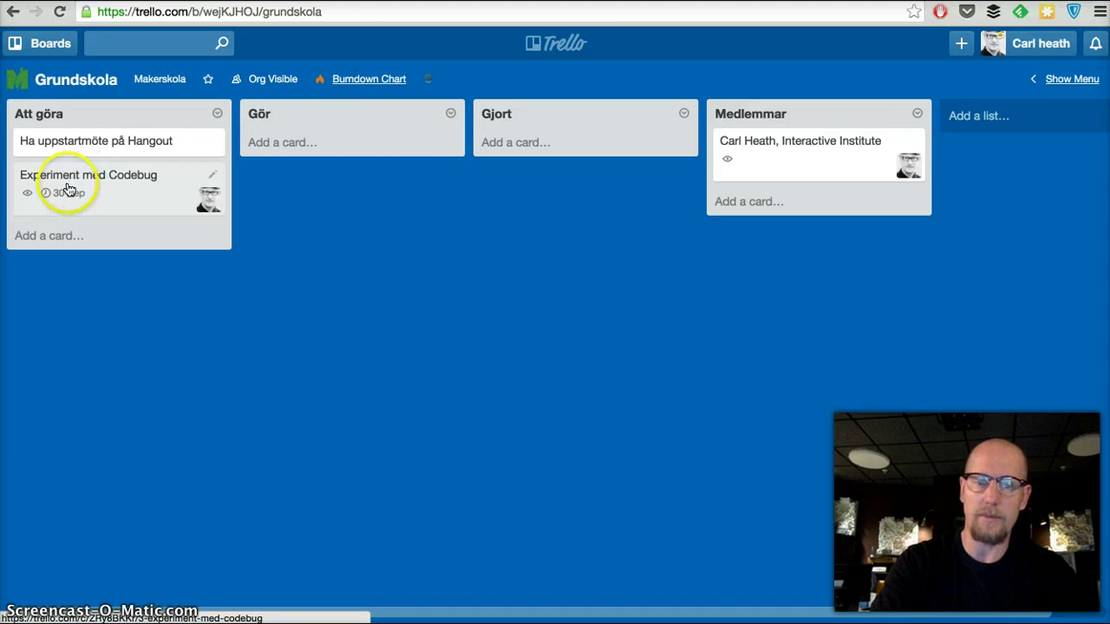
# Drag the 'Experiment med Codebug' card from Att göra into the Gör list.
pyautogui.moveTo(80, 185); pyautogui.dragTo(315, 156)
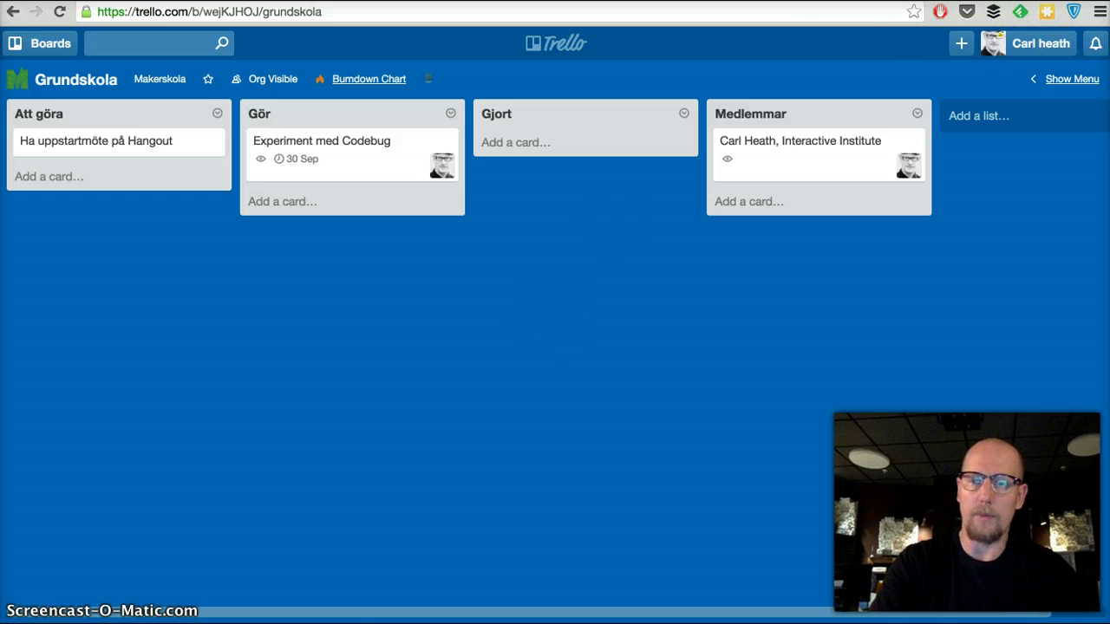
# Open skapa.how in a new browser tab.
pyautogui.press('super+t')
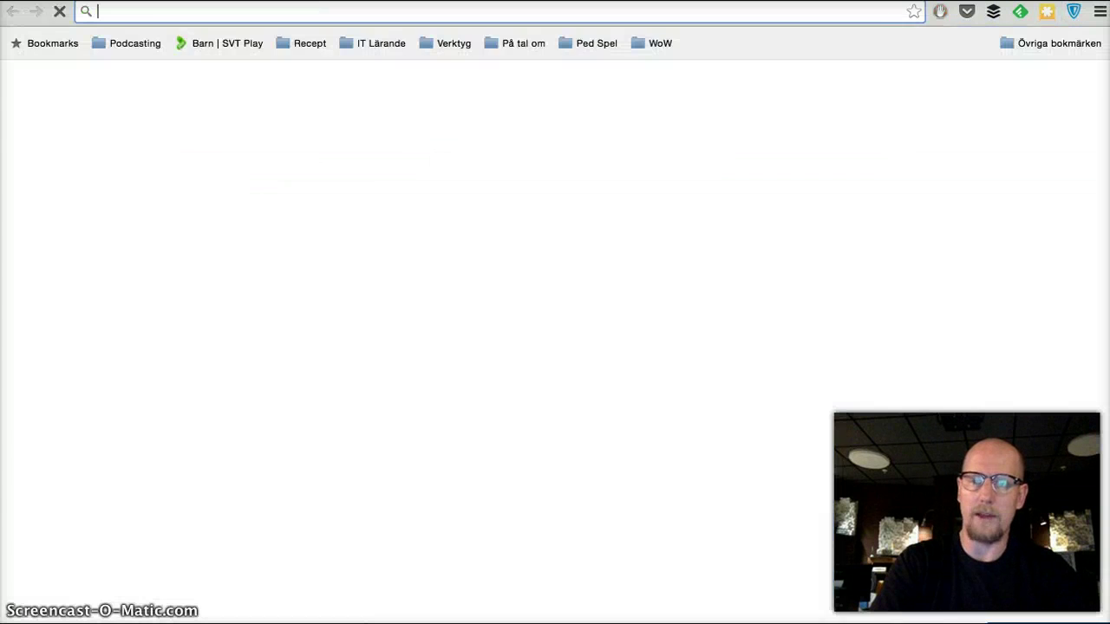
pyautogui.write('skapa.how')
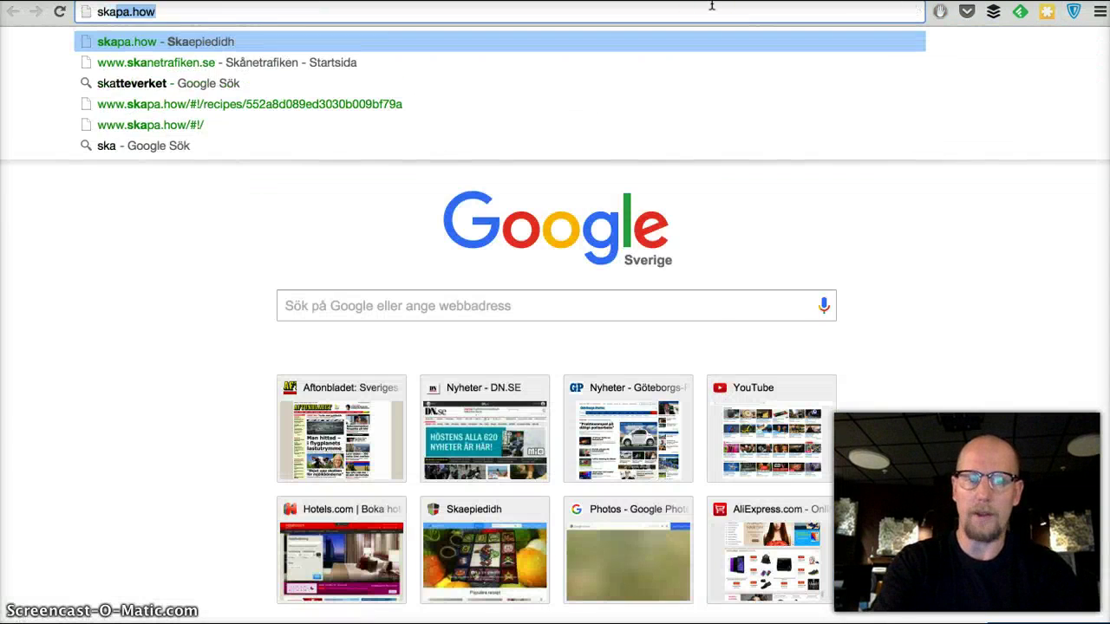
pyautogui.press('Return')
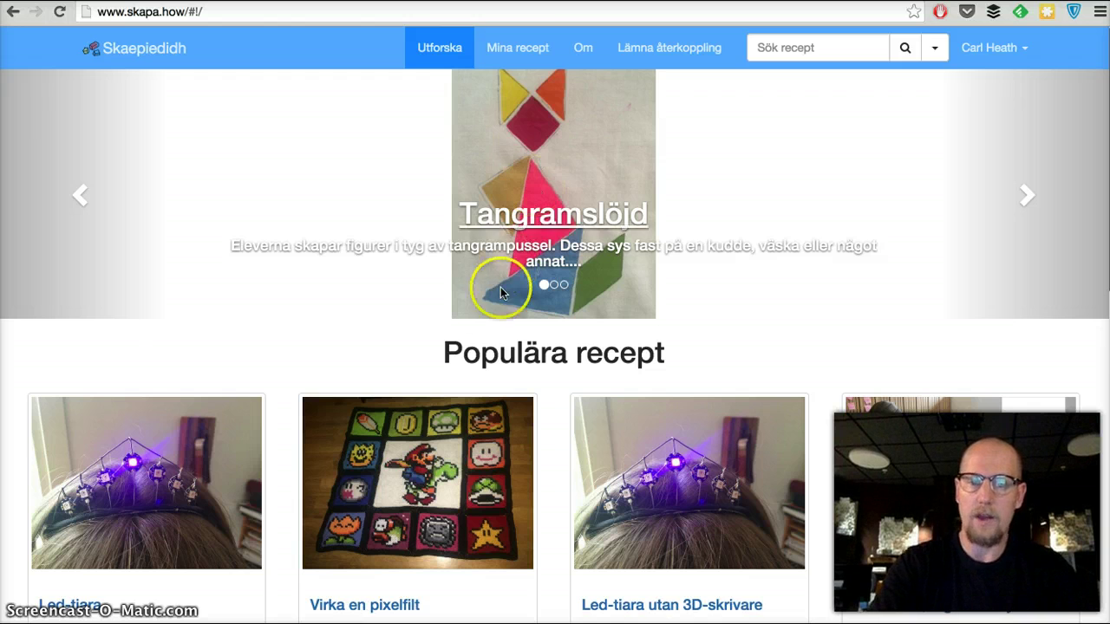
# Scroll down to the second row of Populära recept, including Arduinoprojekt bron.
pyautogui.scroll(-4, 392, 367)
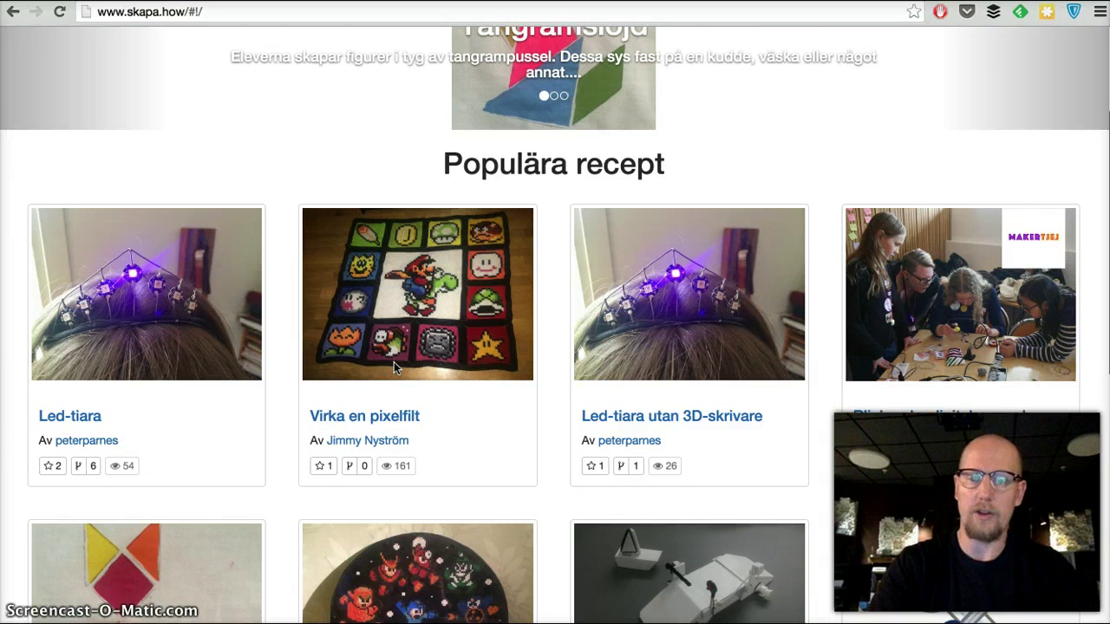
pyautogui.scroll(-5, 394, 365)
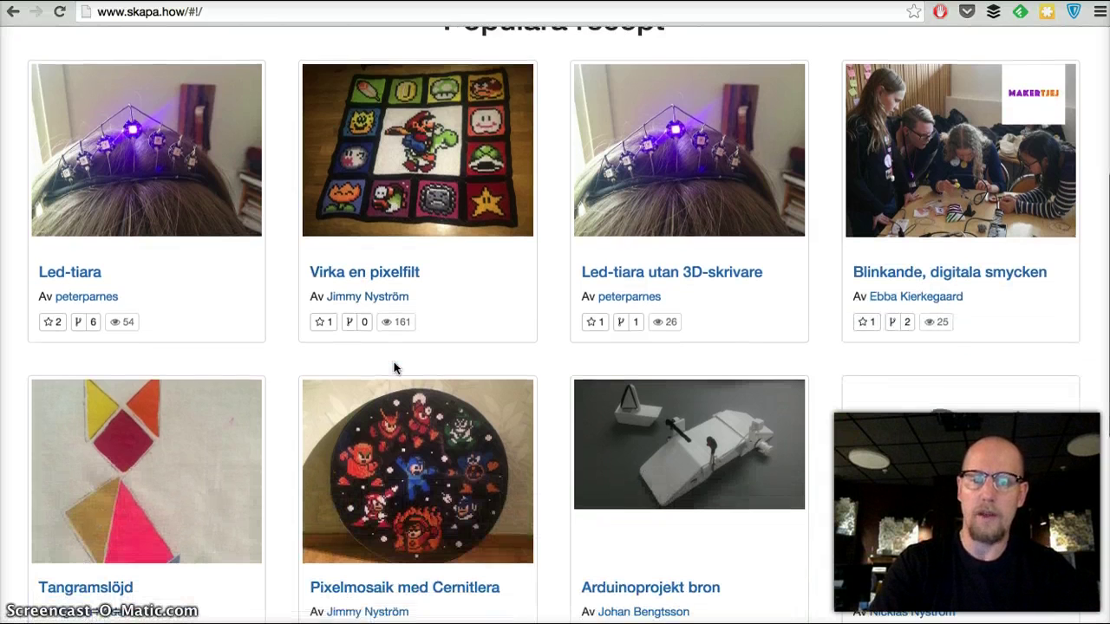
pyautogui.scroll(-1, 394, 368)
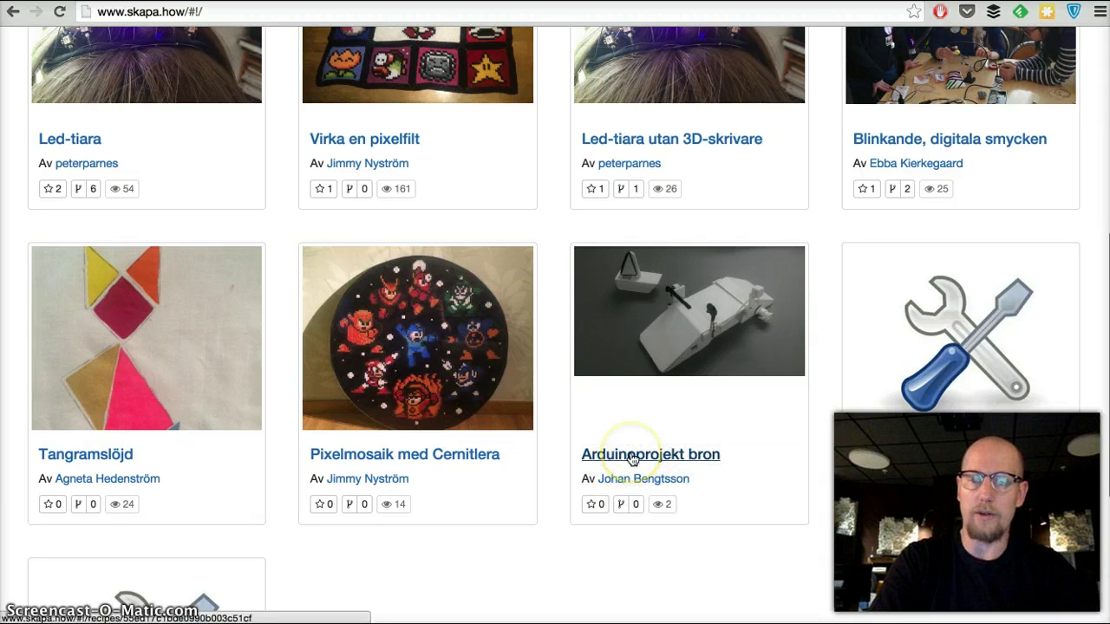
# Open the Arduinoprojekt bron recipe and expand its Praktisk information and Läroplanskoppling sections.
pyautogui.click(685, 458)
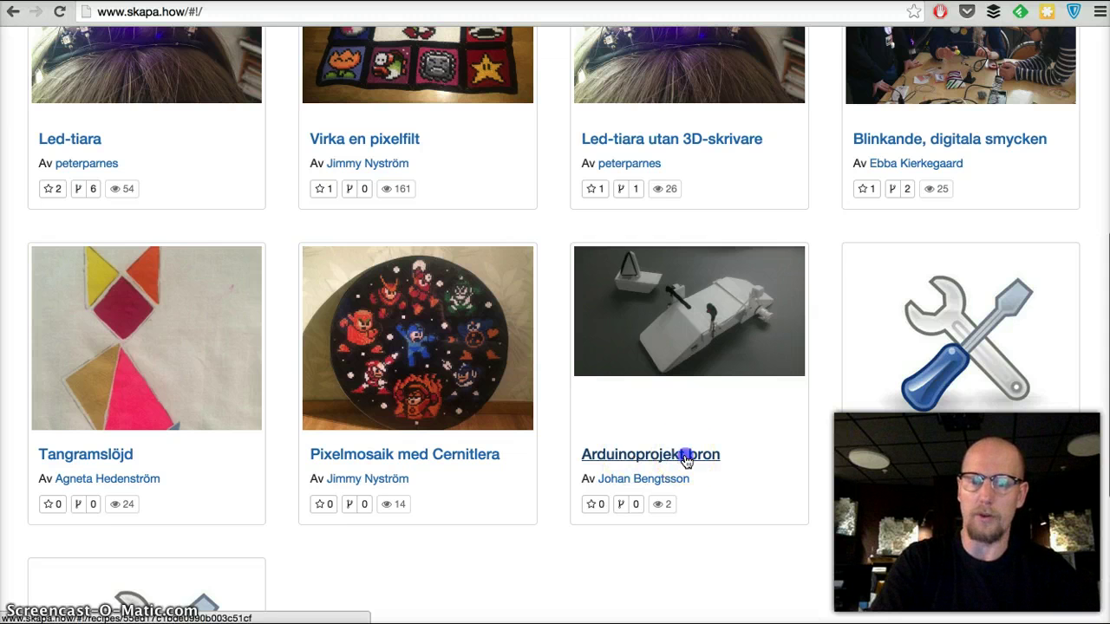
pyautogui.scroll(-3, 686, 461)
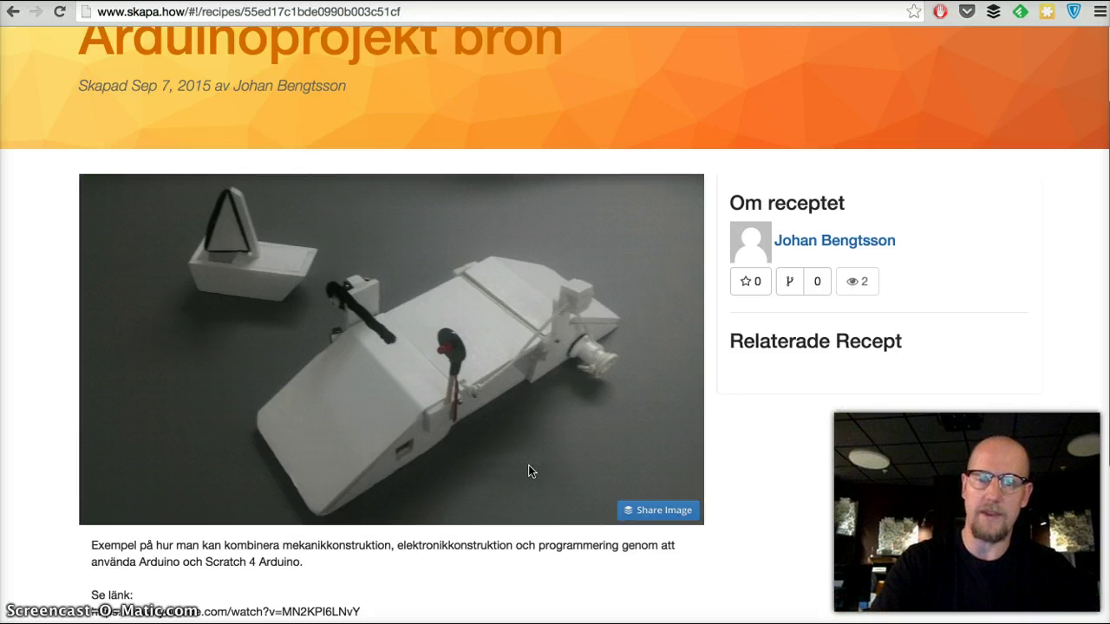
pyautogui.scroll(-3, 530, 471)
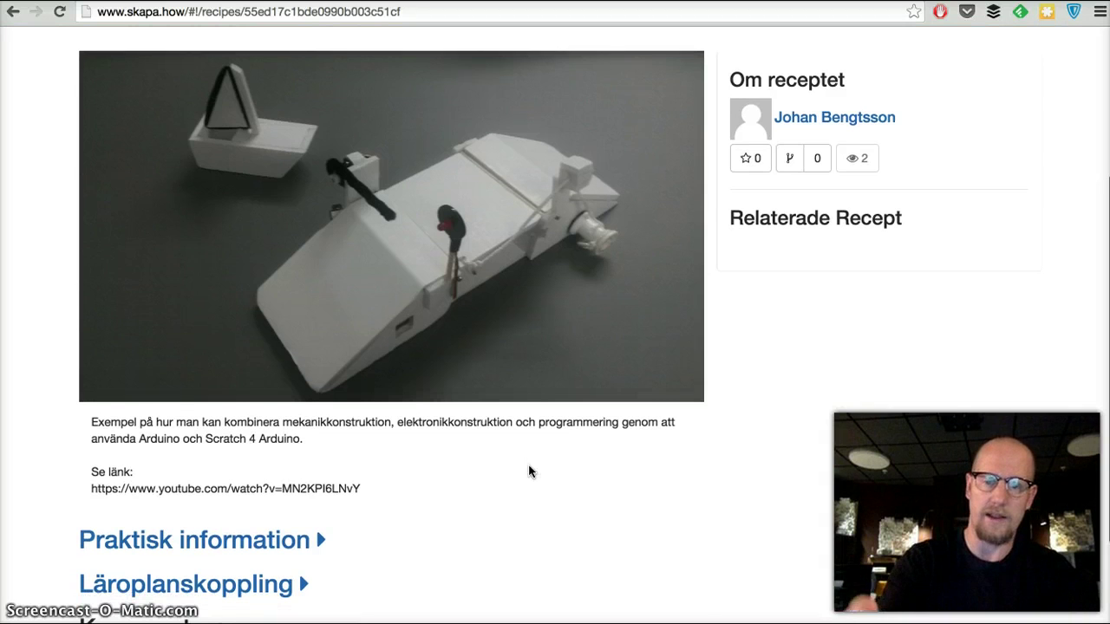
pyautogui.scroll(-3, 531, 471)
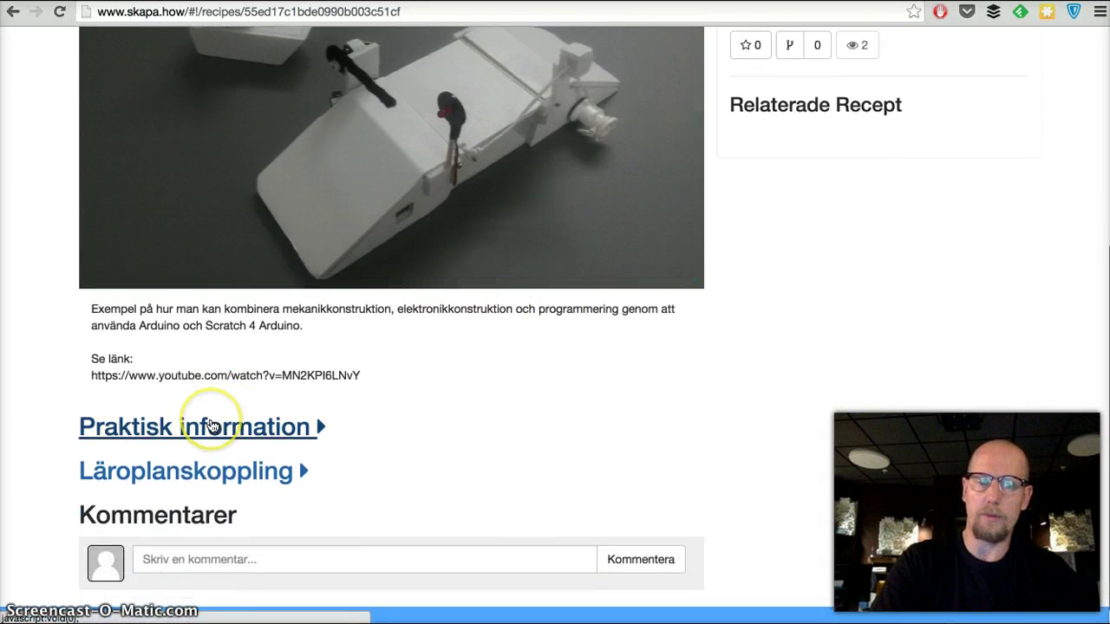
pyautogui.click(213, 427)
pyautogui.scroll(-3, 234, 408)
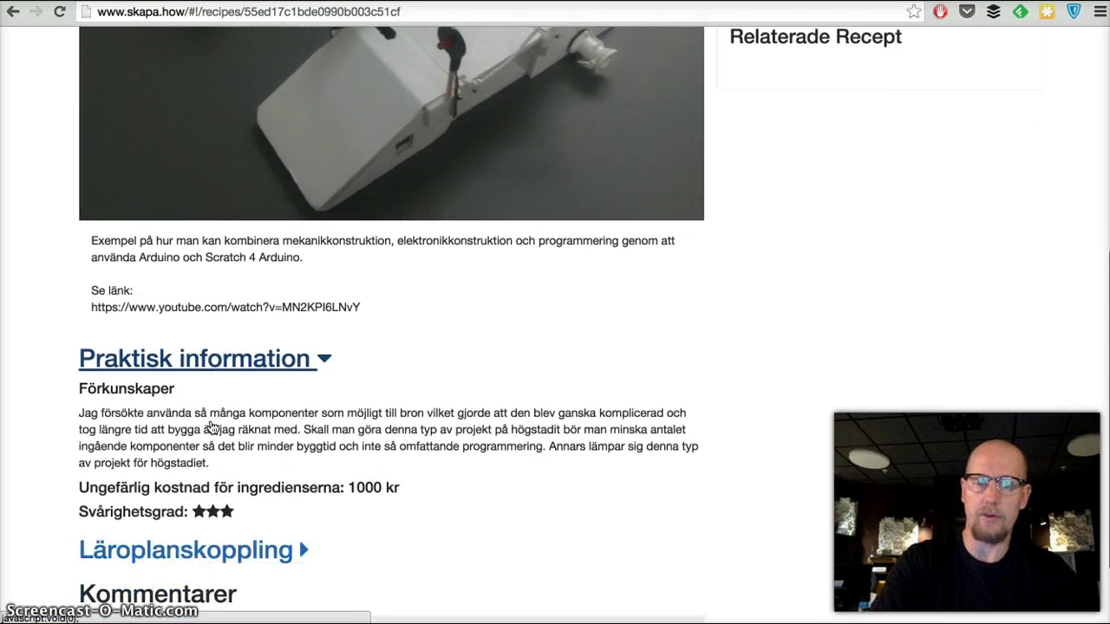
pyautogui.scroll(-2, 290, 407)
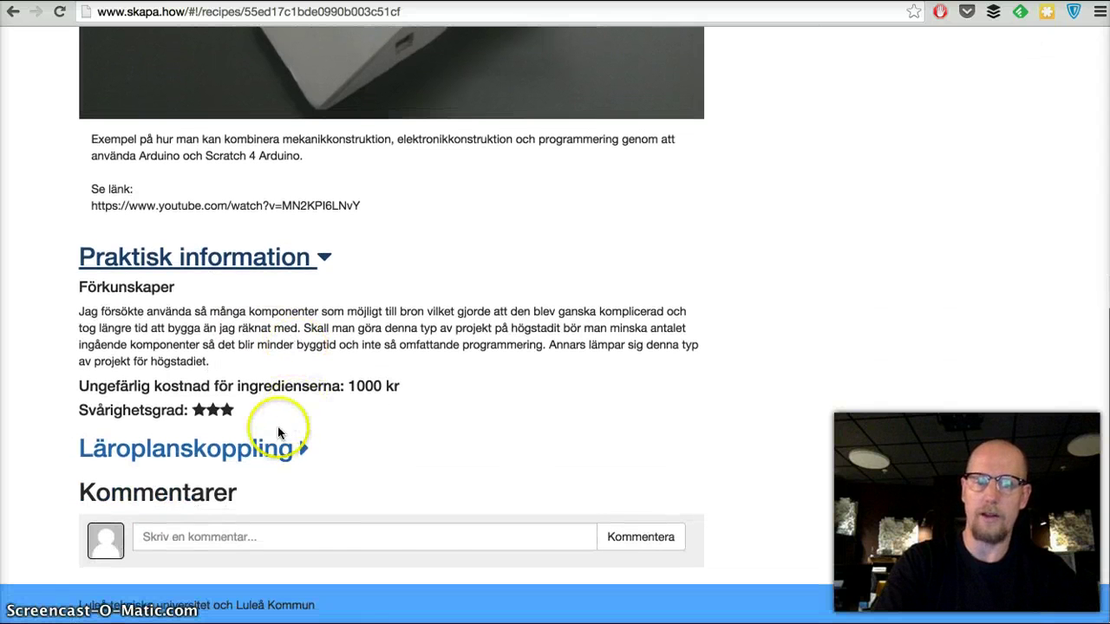
pyautogui.click(270, 448)
pyautogui.scroll(-2, 270, 448)
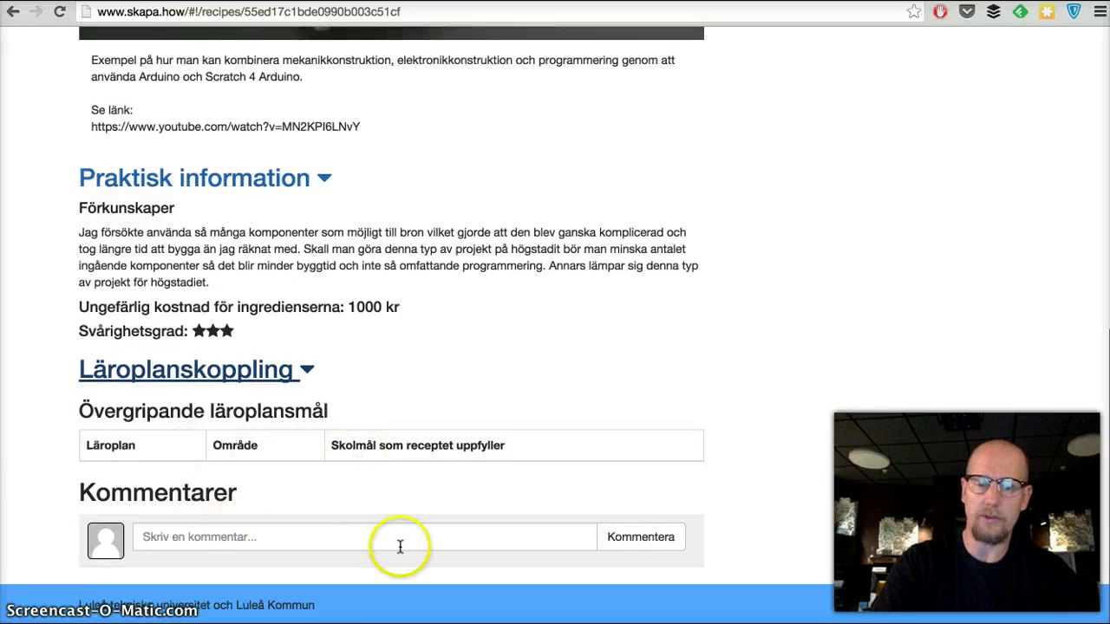
# Go back to the Skaepiedidh home page from the top of the recipe.
pyautogui.scroll(1, 399, 395)
pyautogui.scroll(5, 399, 396)
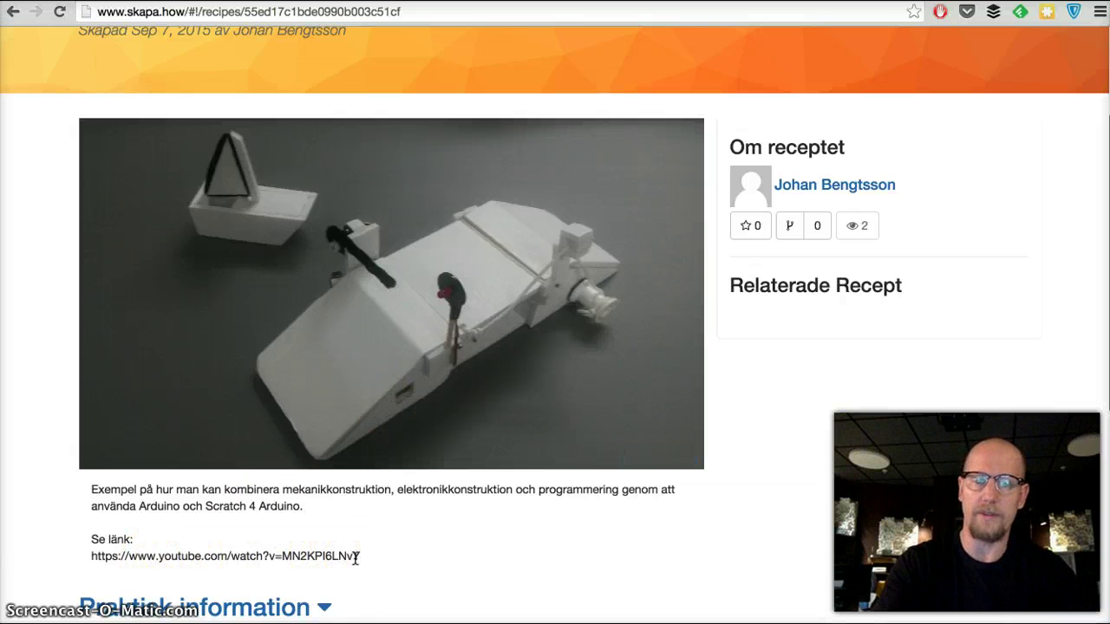
pyautogui.scroll(5, 354, 558)
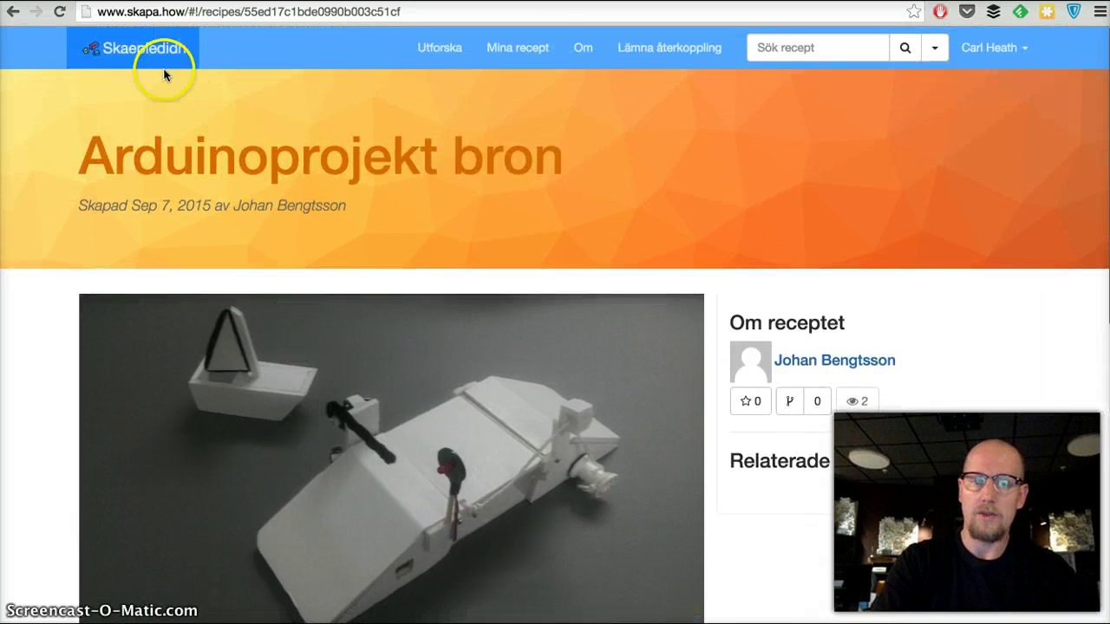
pyautogui.click(143, 52)
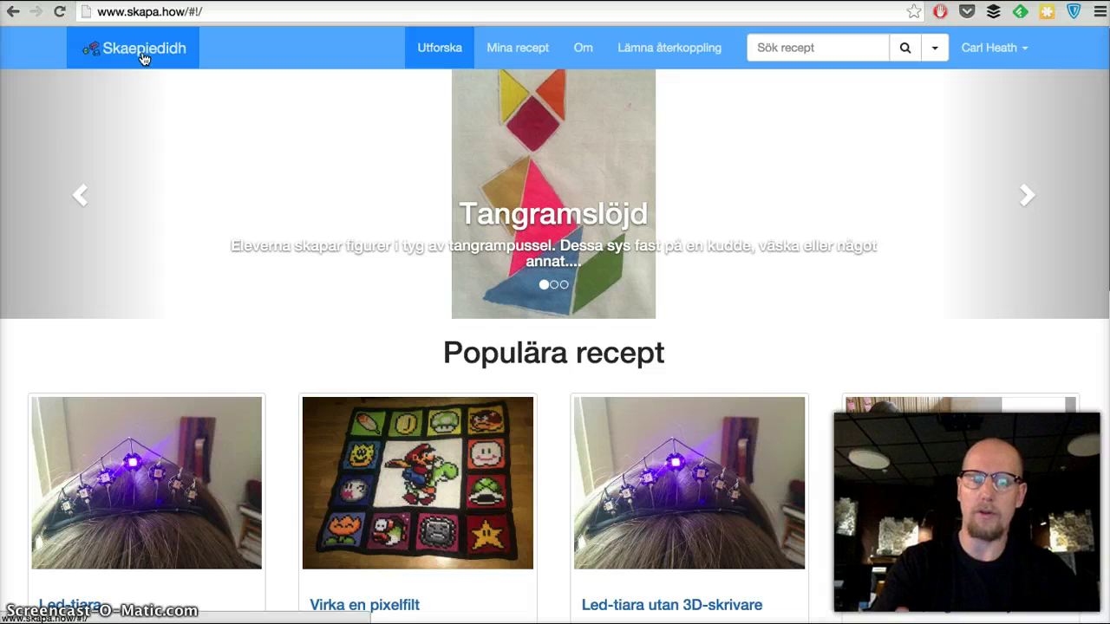